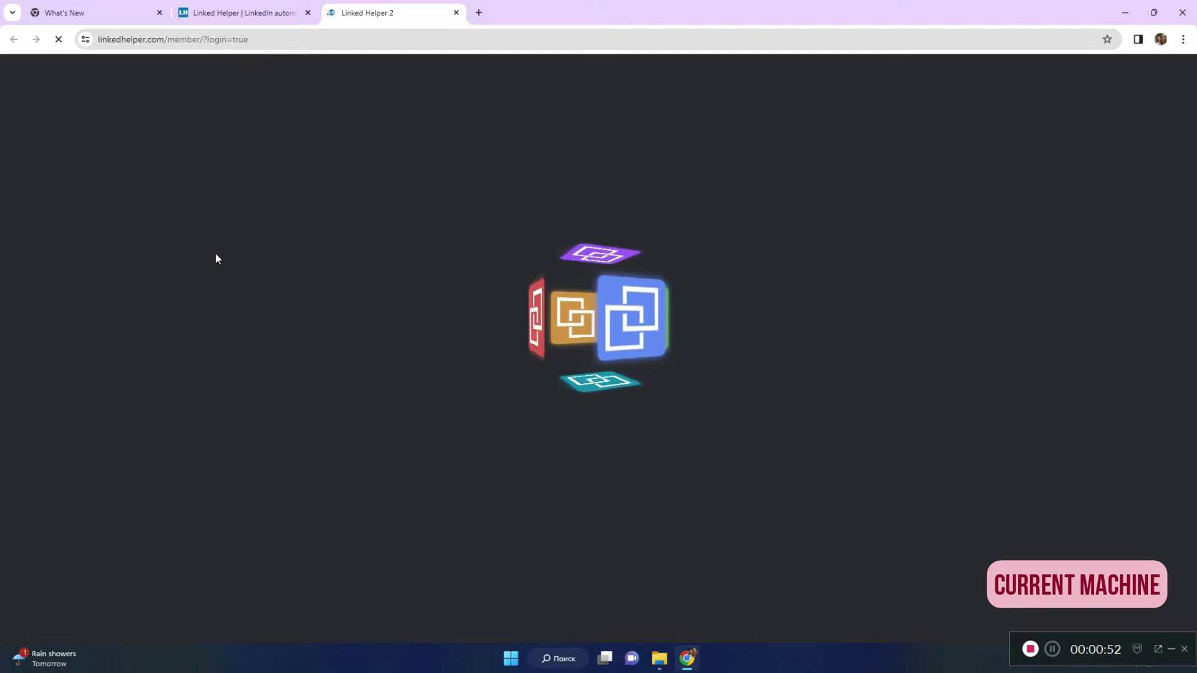
Step: Sign in with the account email and password, then open the LinkedIn Accounts list
click(698, 346)
text(da)
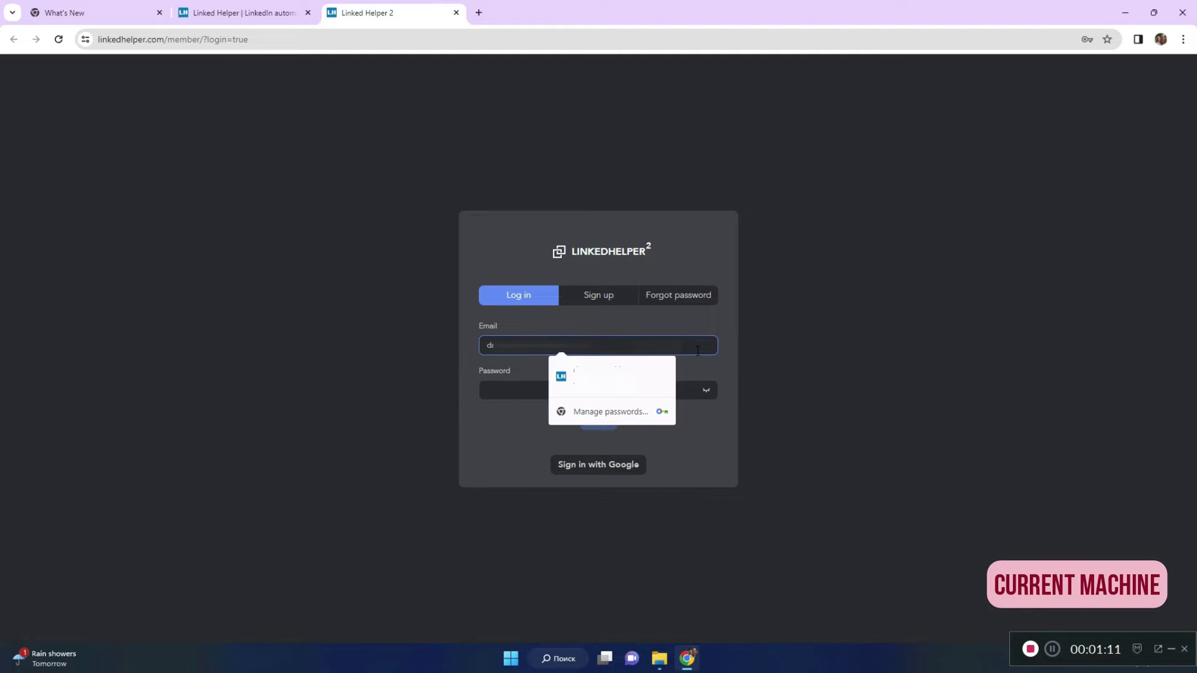
click(538, 385)
text(••••)
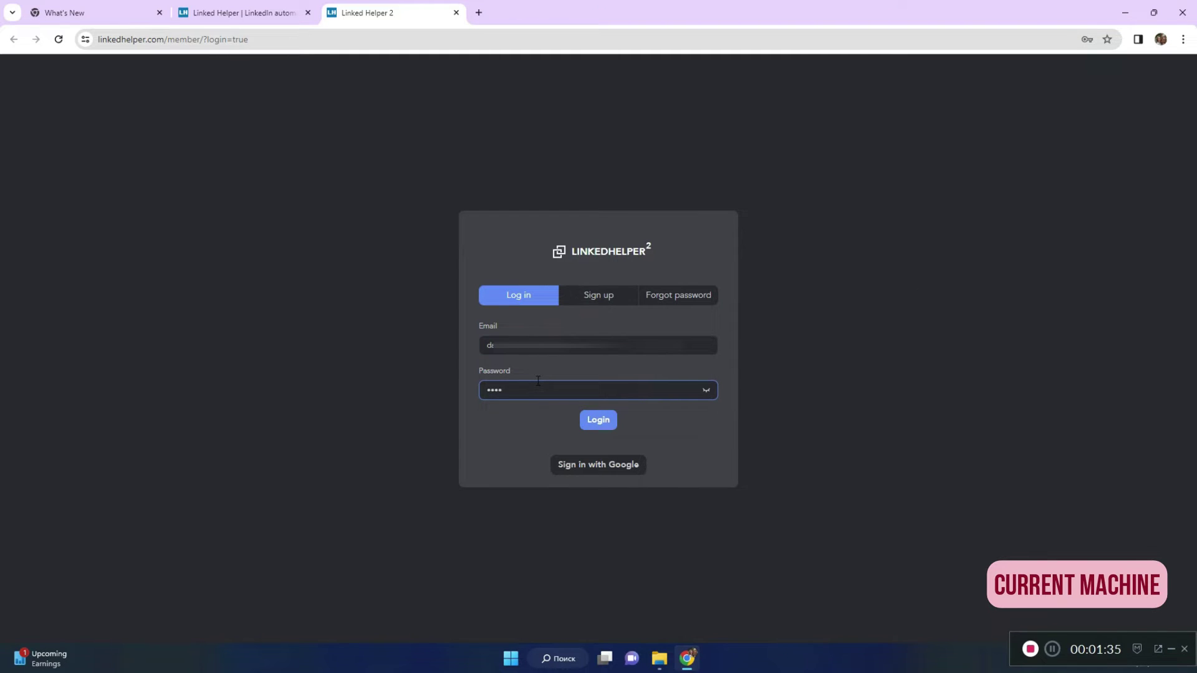
text(••••••)
key(Return)
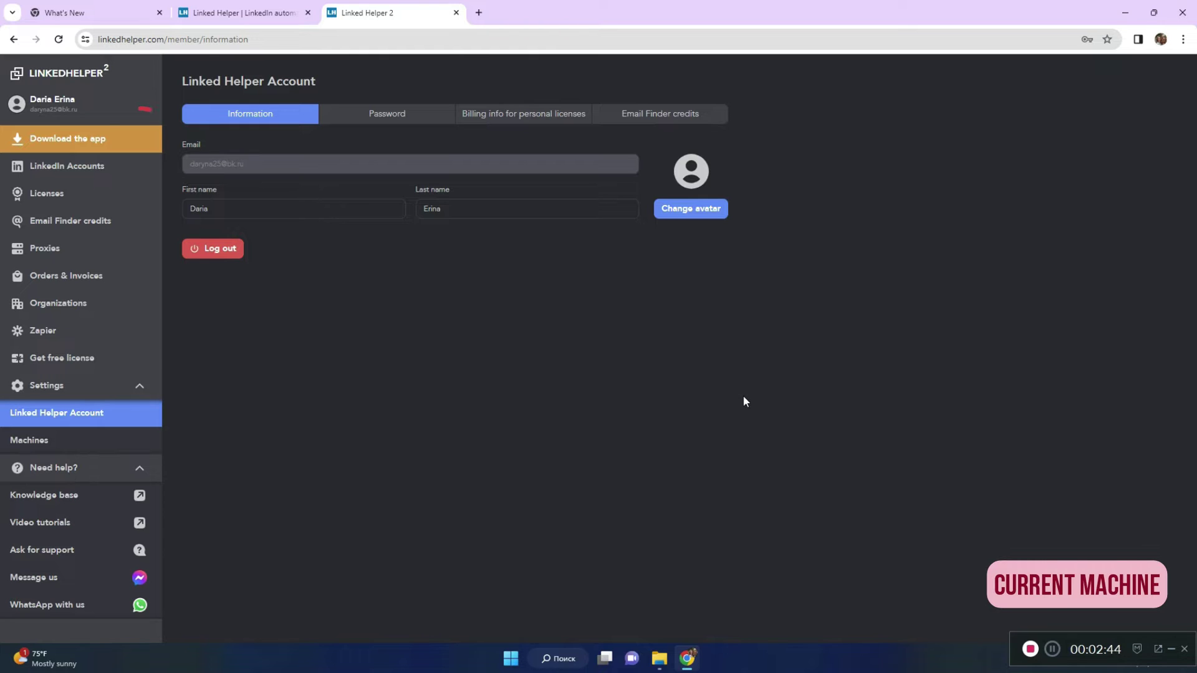
click(88, 177)
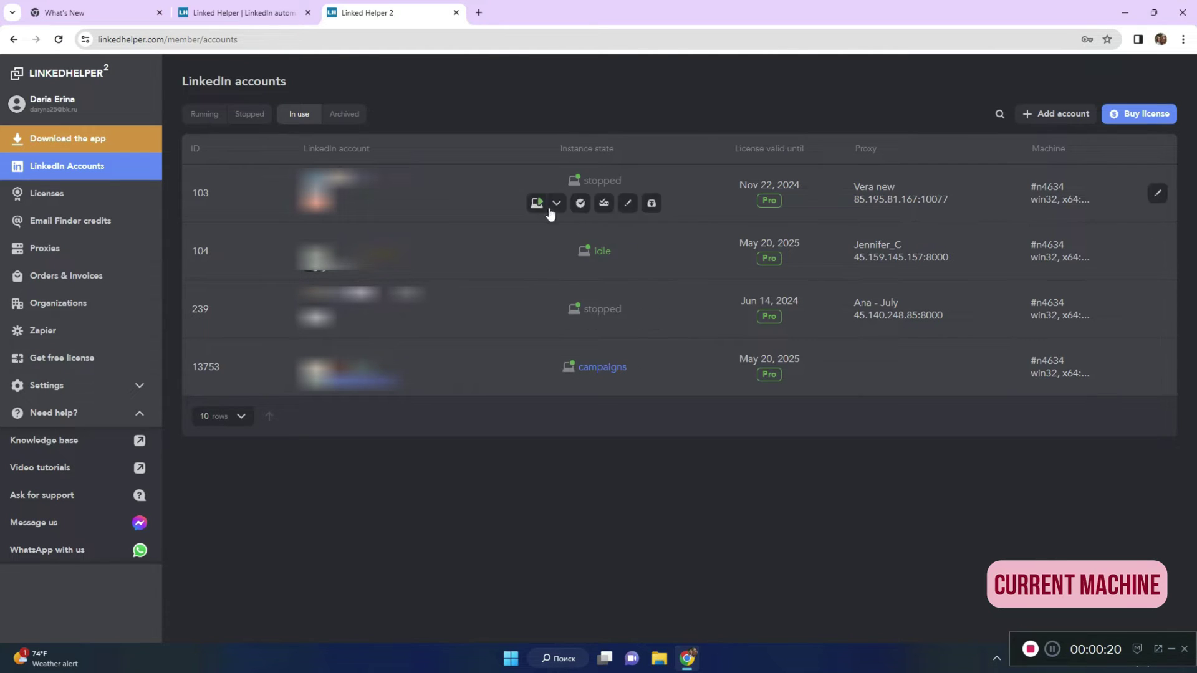
mouse_move(562, 319)
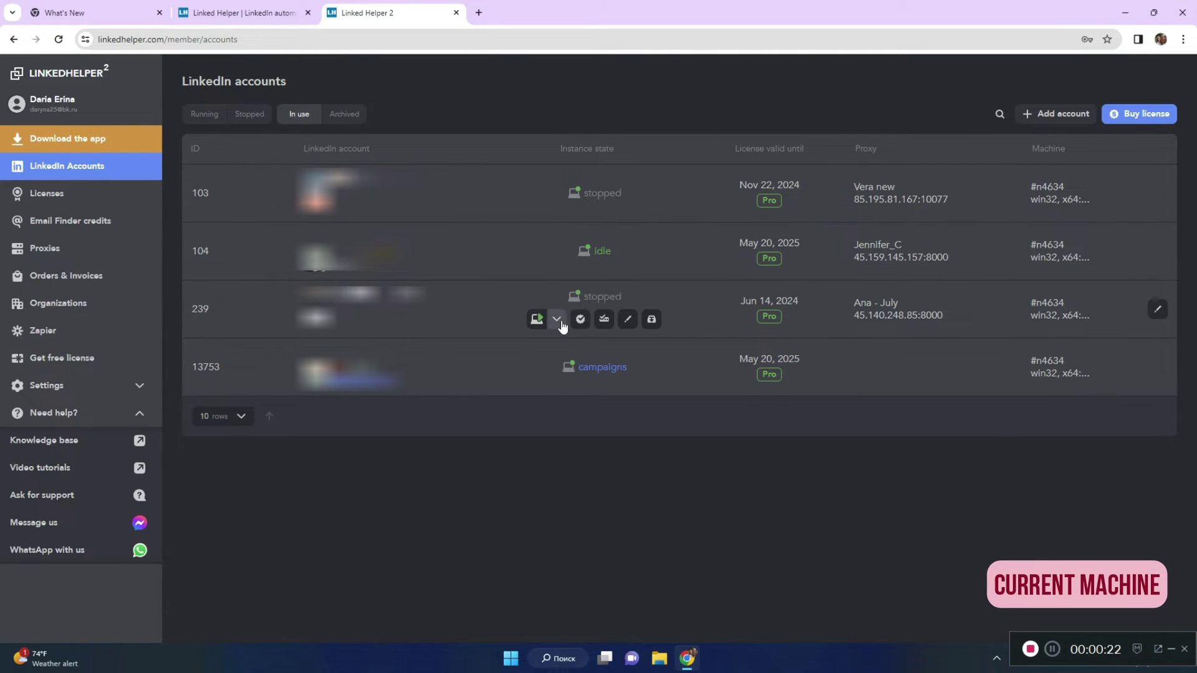
Step: Launch LinkedIn account 239 on the remote machine
click(557, 318)
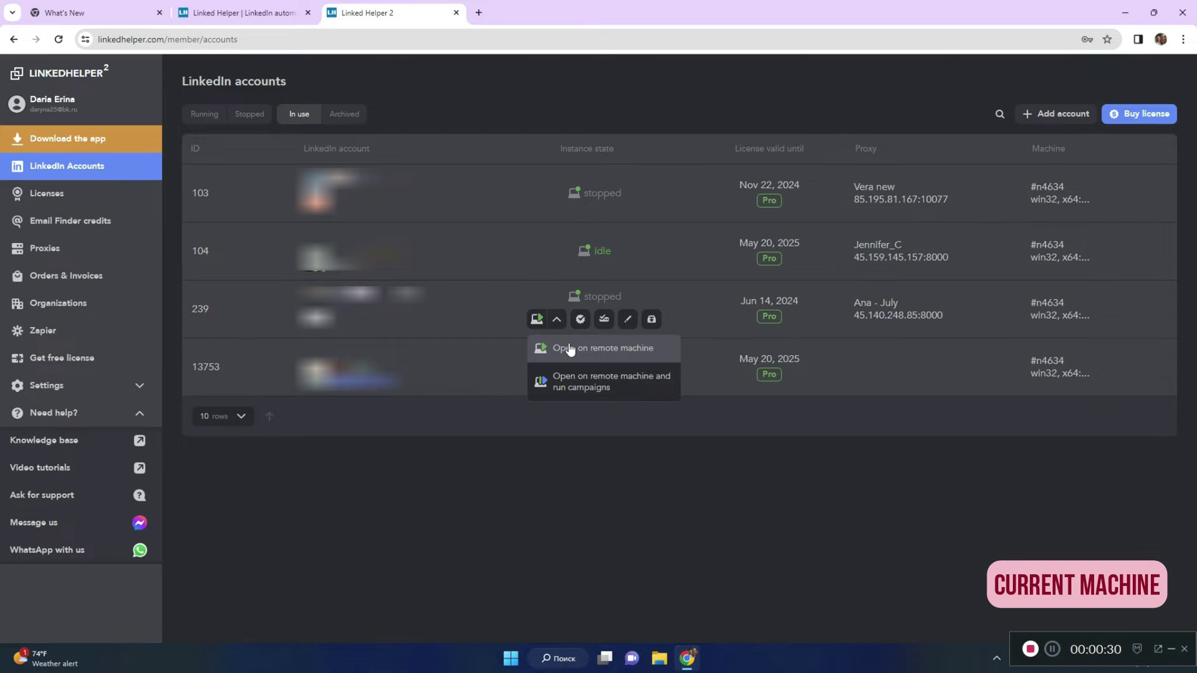
click(570, 350)
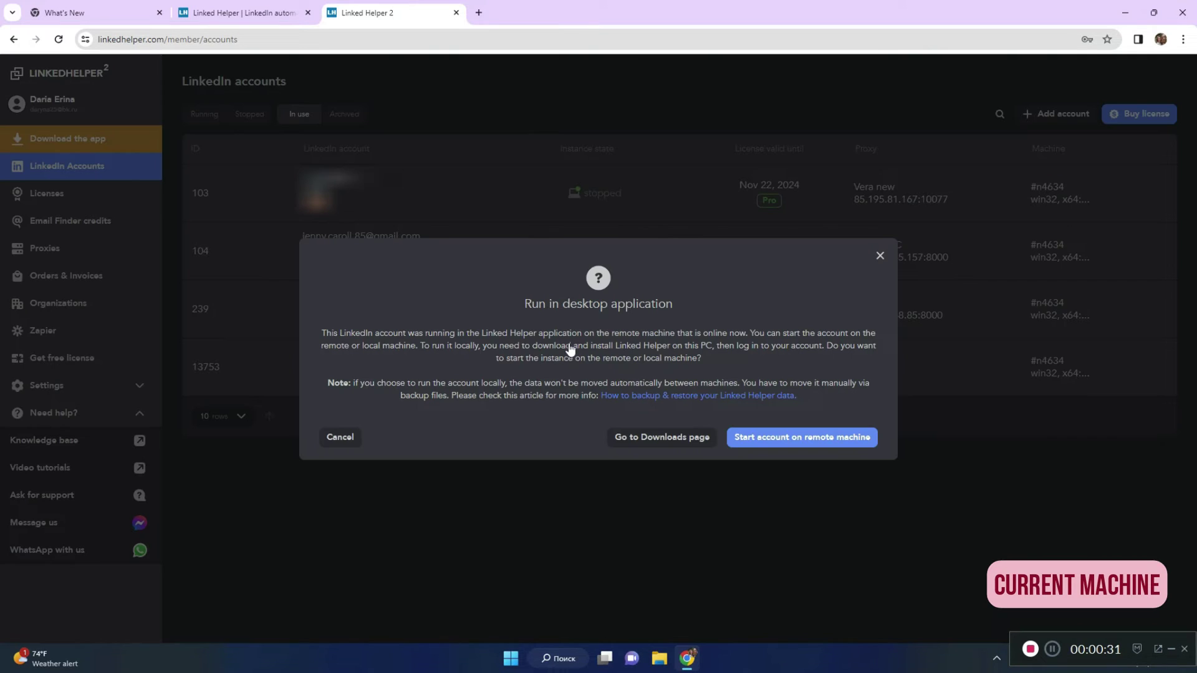
click(816, 441)
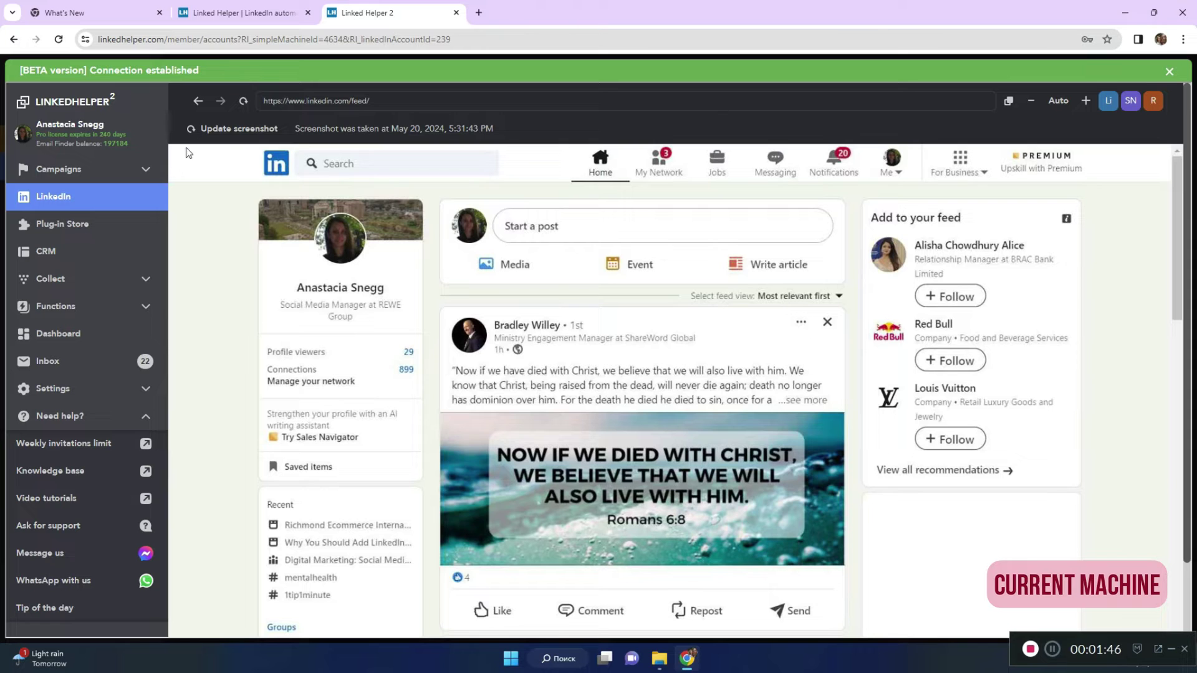
Step: Once the remote session connects, go to account 239's message inbox
click(109, 368)
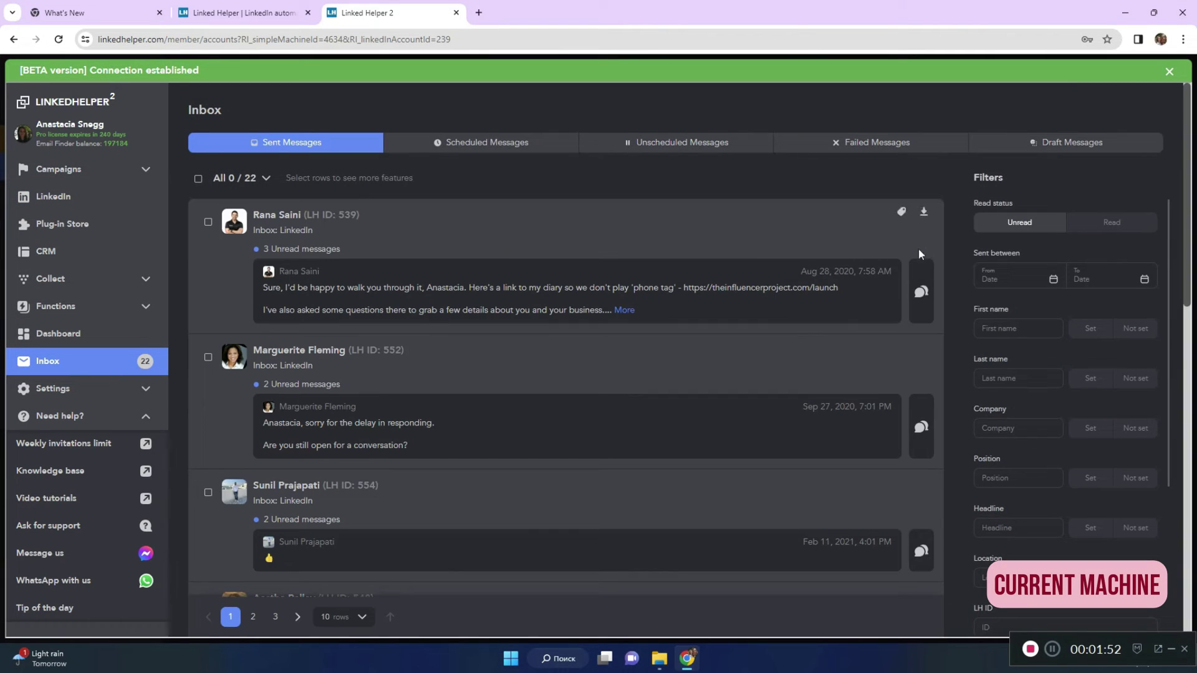
click(921, 291)
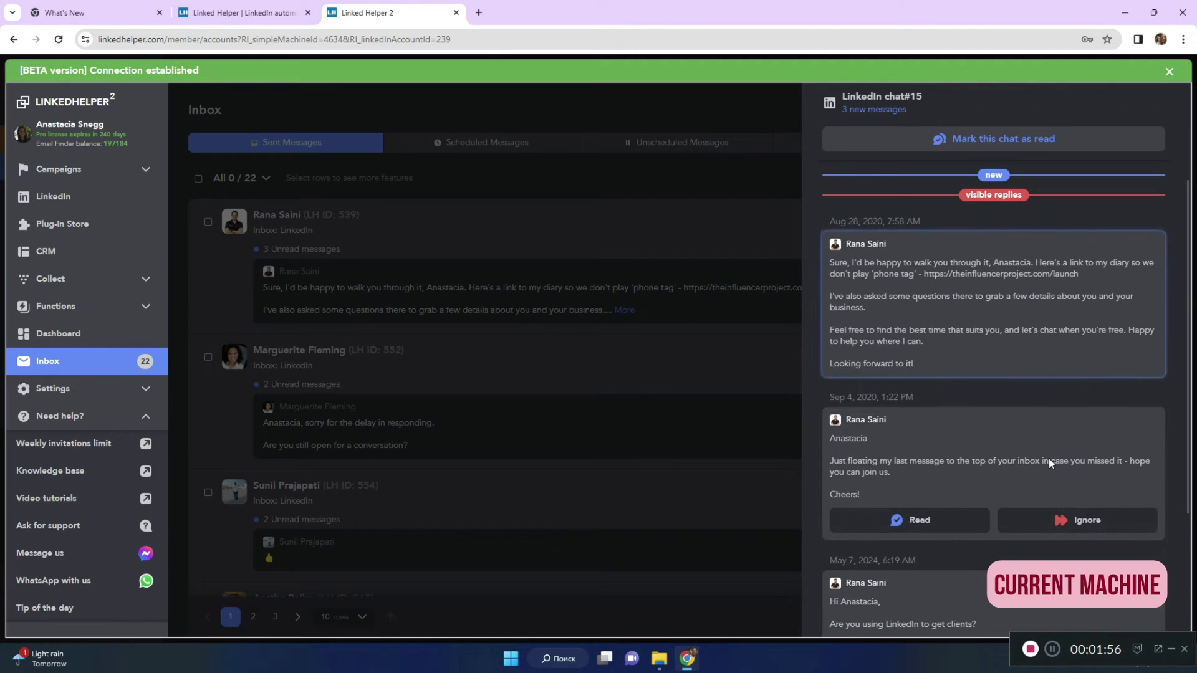
scroll(1049, 458, down, 3)
scroll(1049, 458, down, 3)
click(967, 571)
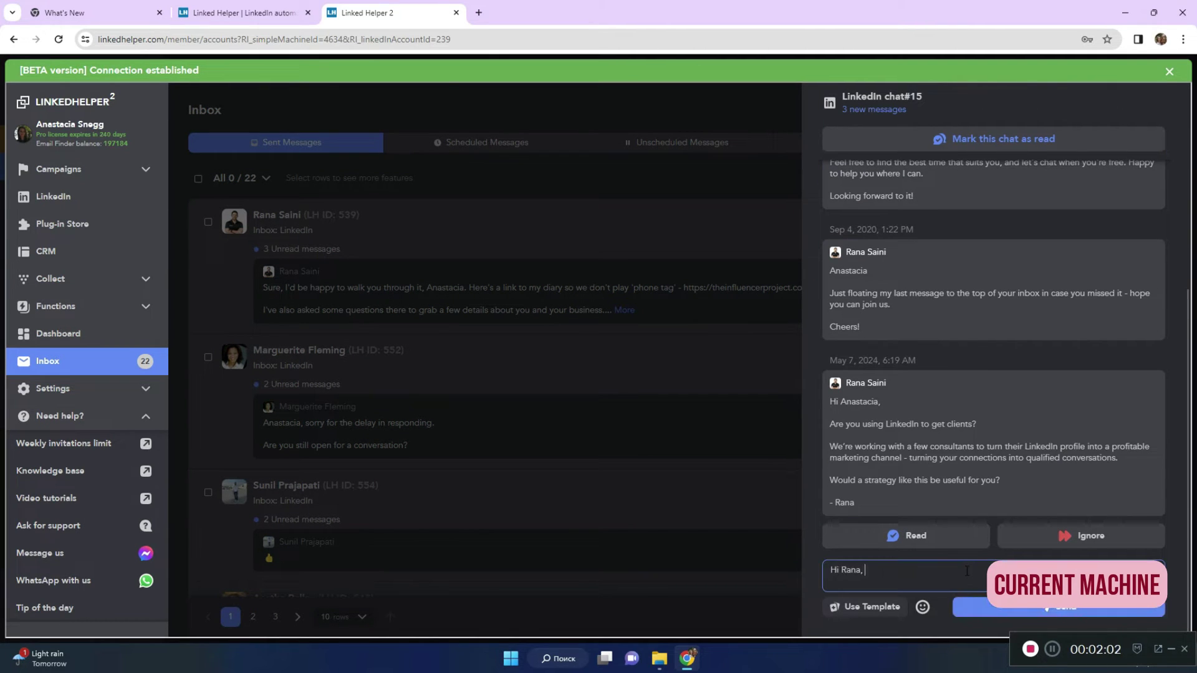
text(Hi Rana, are you doing profile makeover)
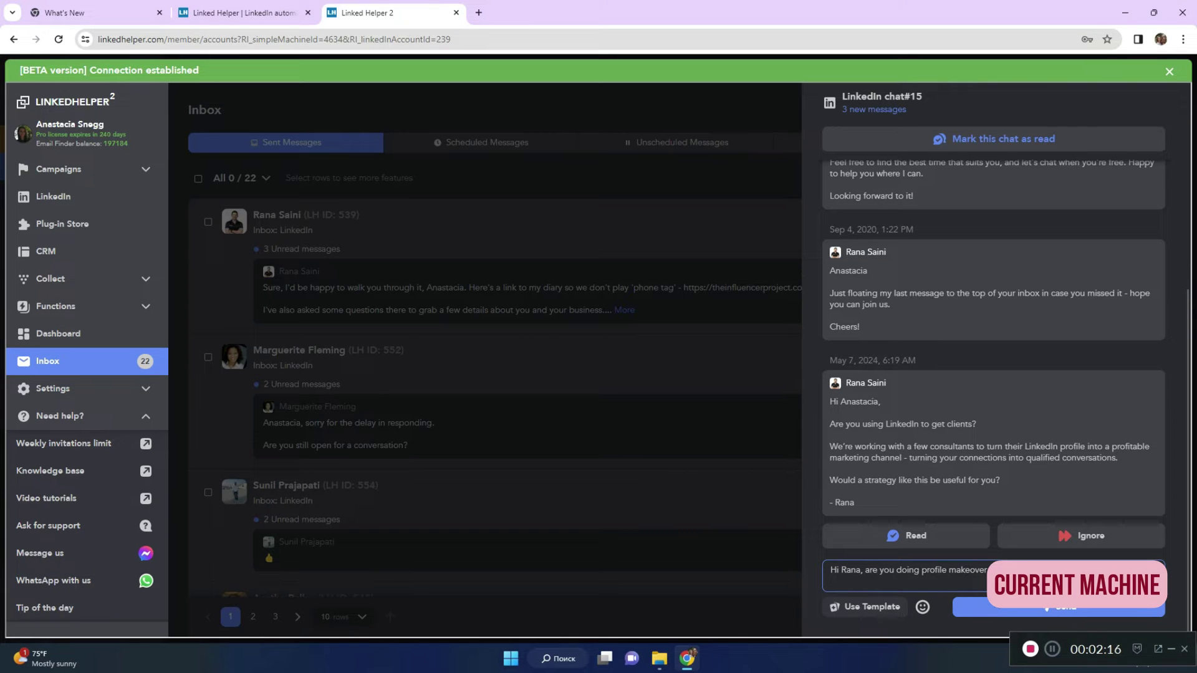
click(996, 606)
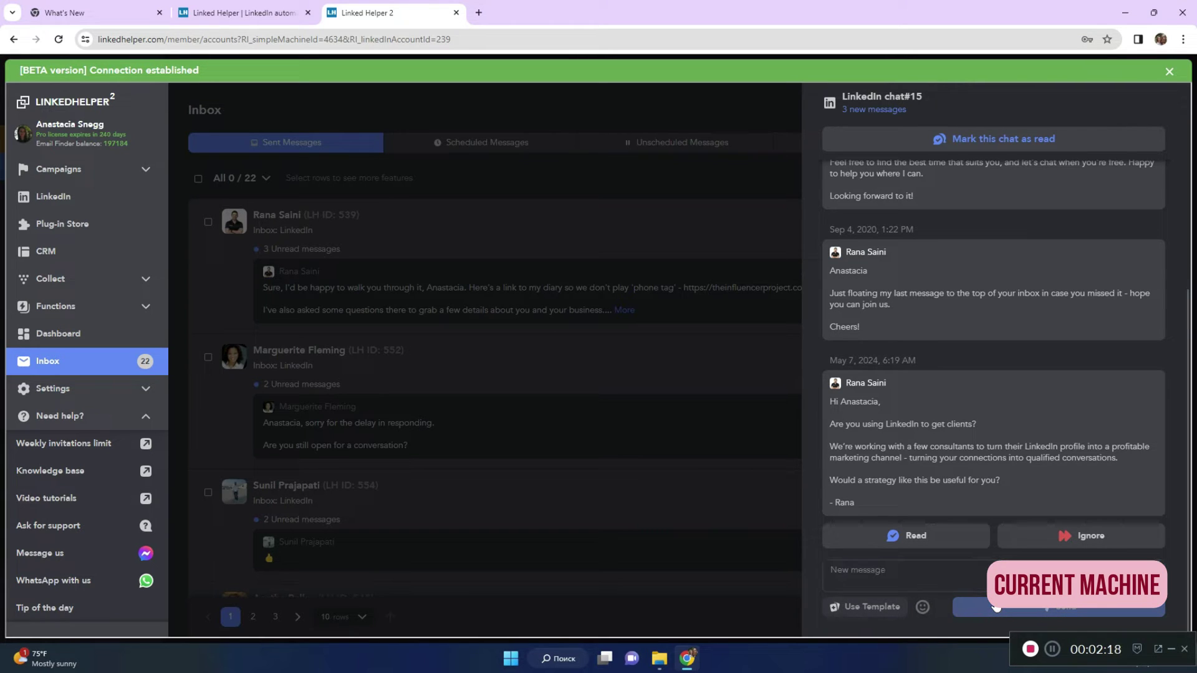
click(514, 147)
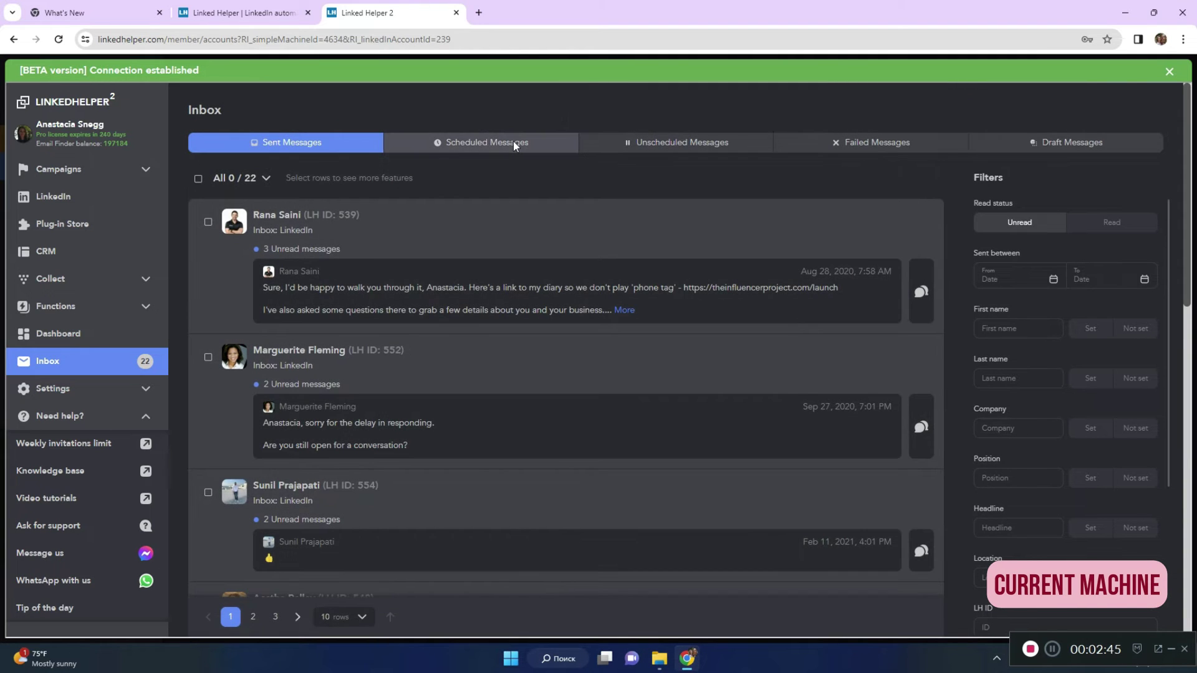
click(513, 141)
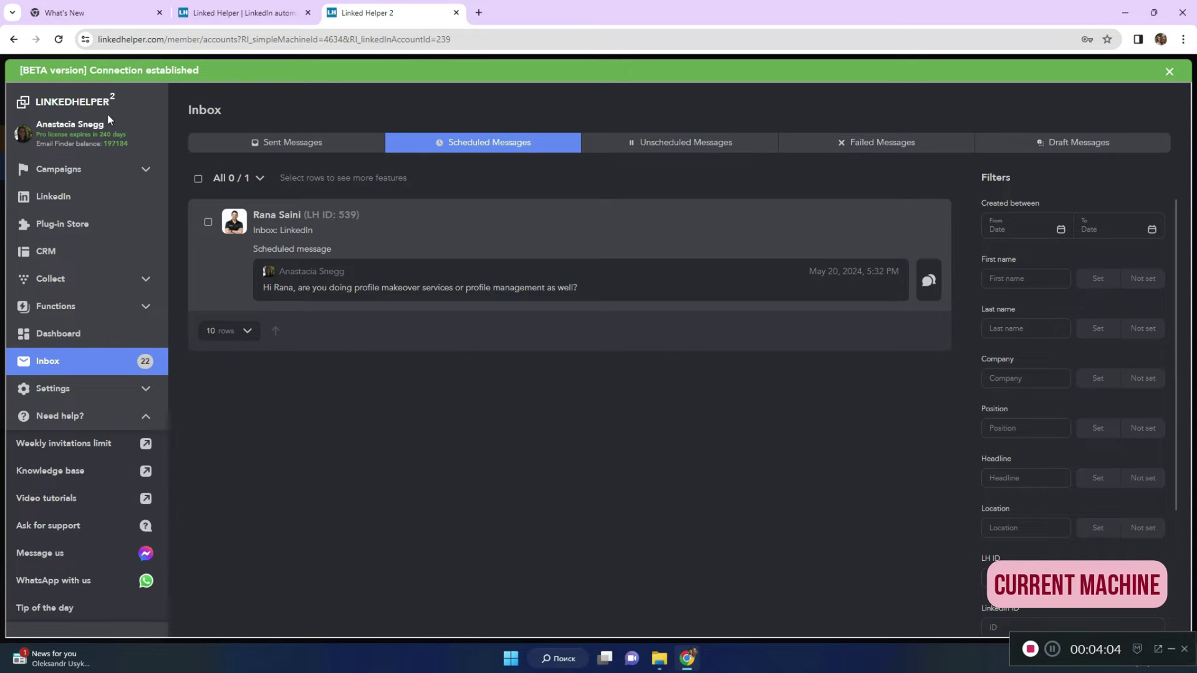
Step: Add a Message to 1st connections action to the Copywriter campaign workflow
click(145, 169)
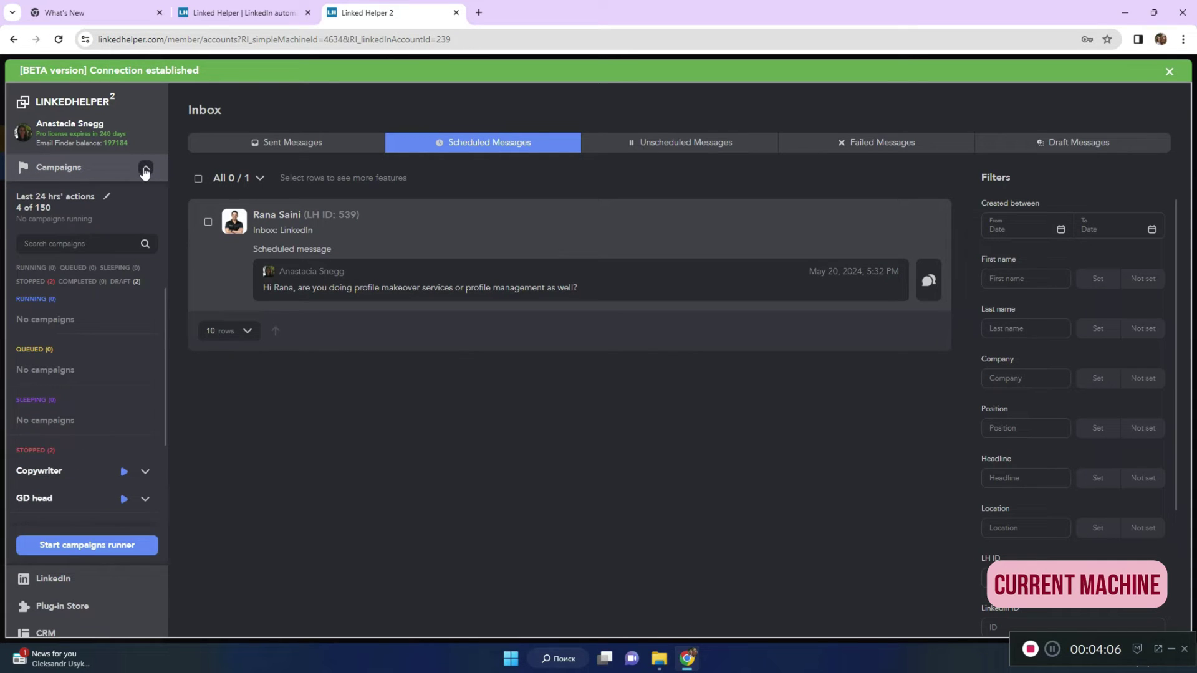
click(68, 475)
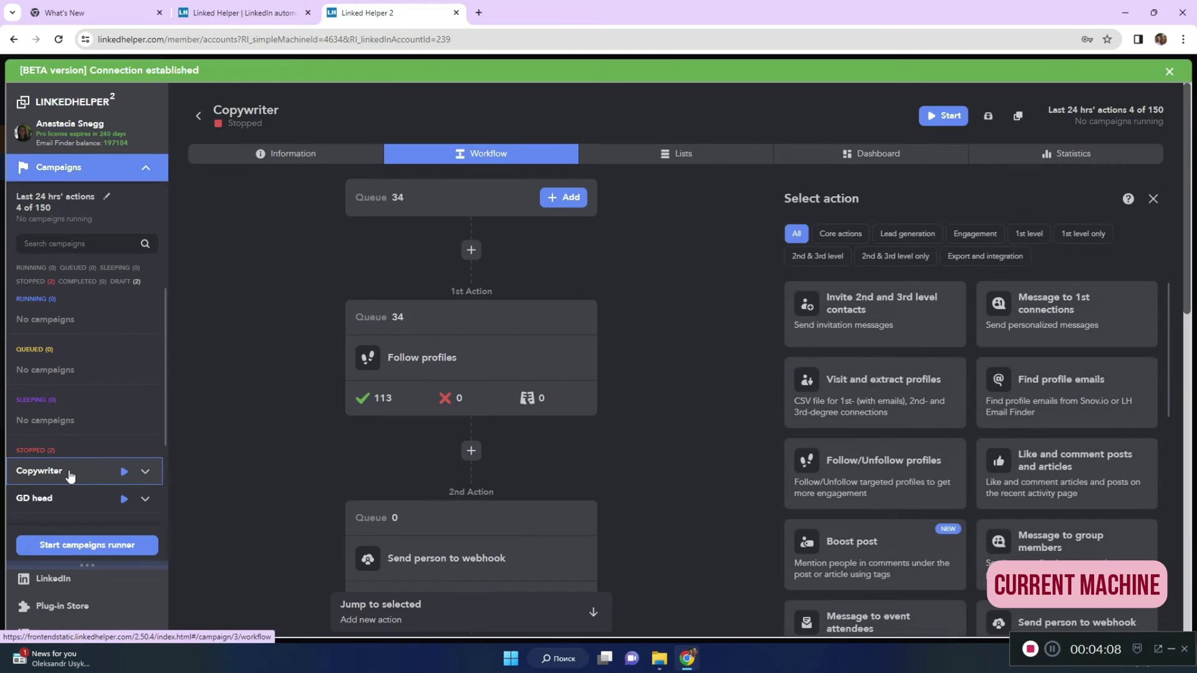
scroll(690, 472, down, 3)
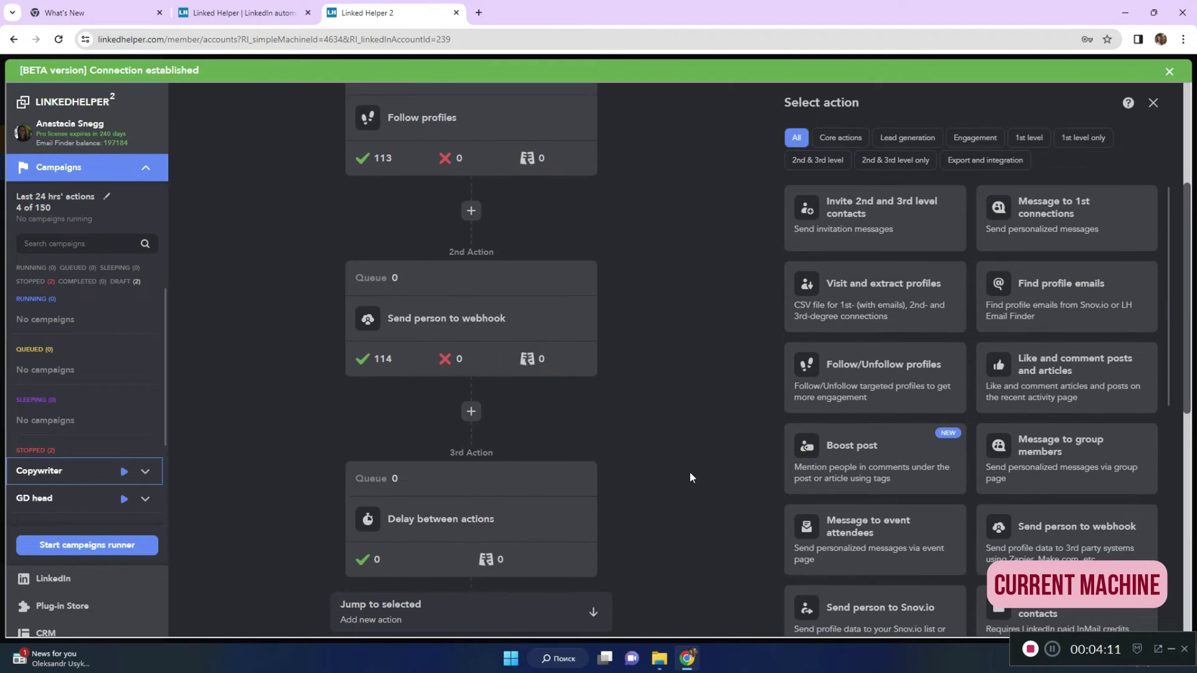
scroll(690, 471, down, 5)
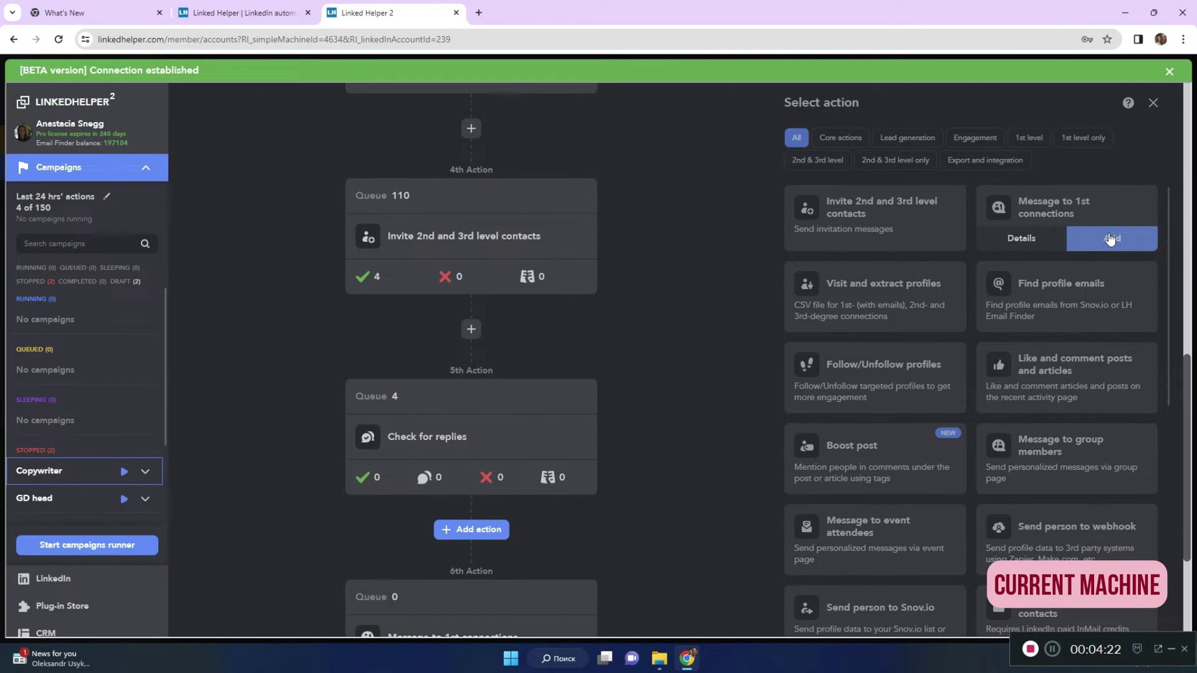
click(1112, 239)
click(550, 441)
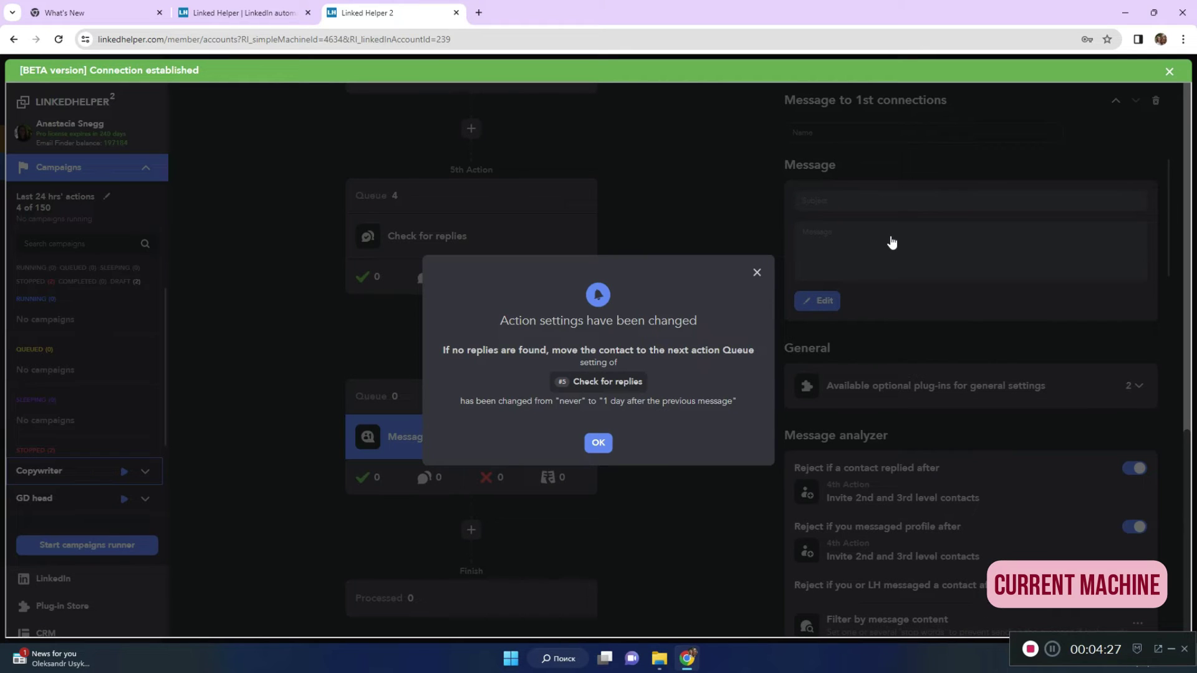
click(599, 442)
Step: Write a {firstName}-personalised thank-you template about SMM and part-time projects and save it
click(835, 272)
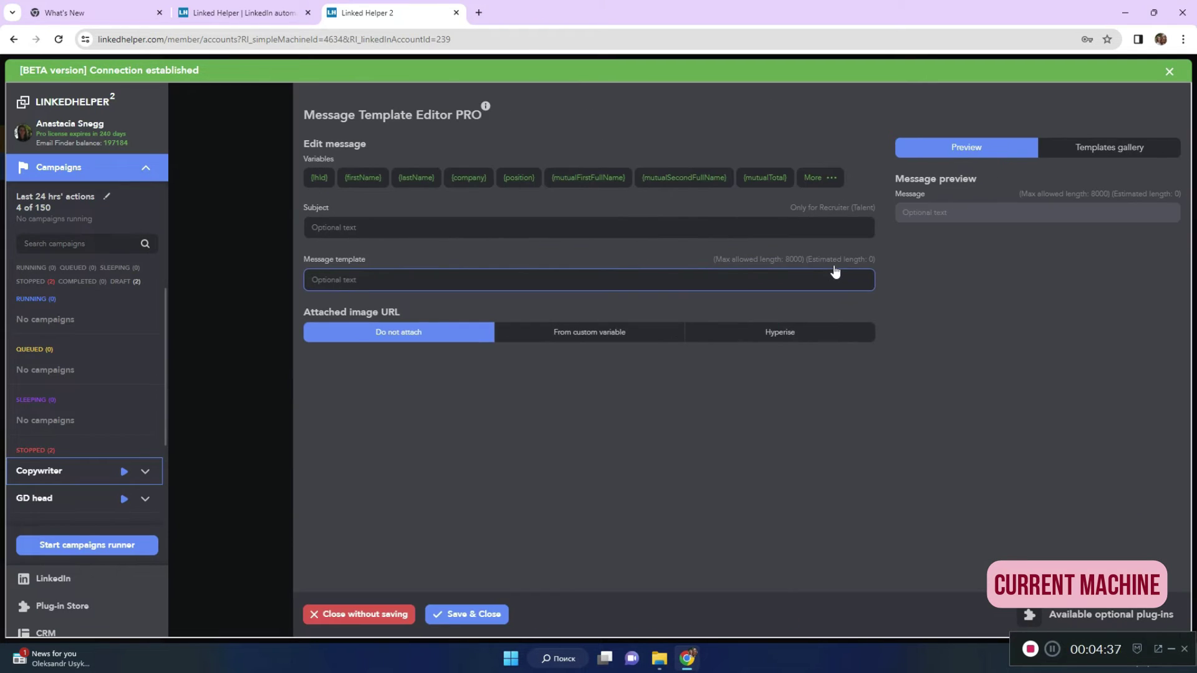
click(363, 179)
text(Thanks for adding me to your network)
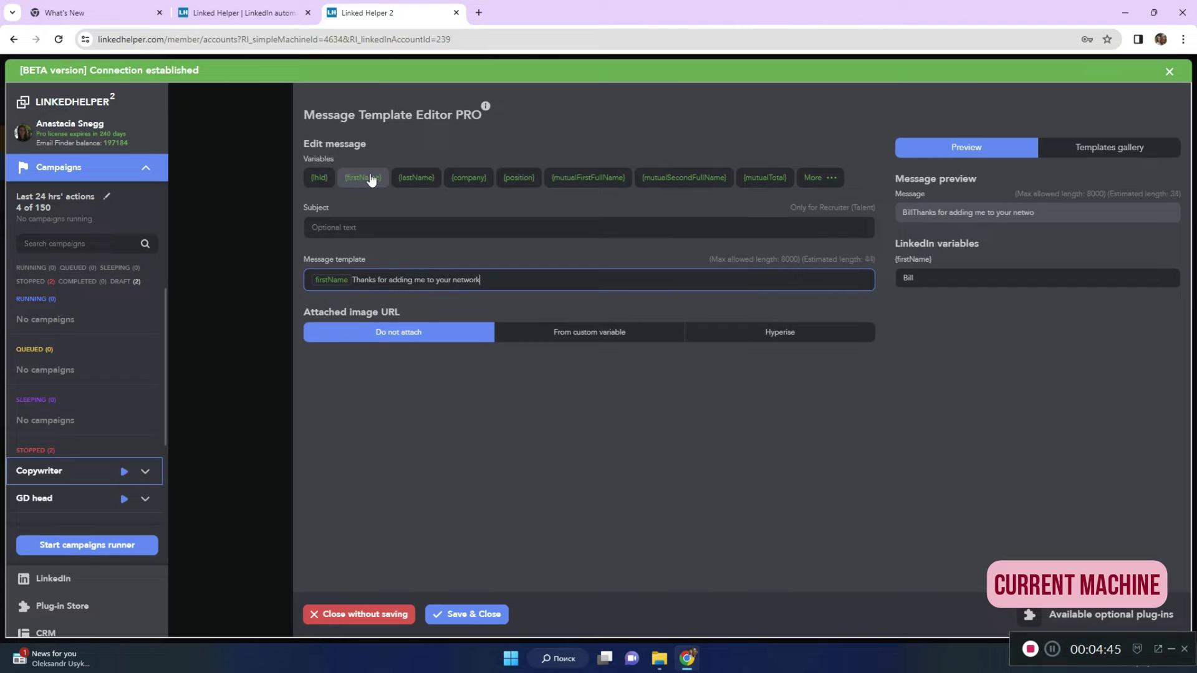
text(.)
key(Return)
text(I'll be happy to help with SMM and)
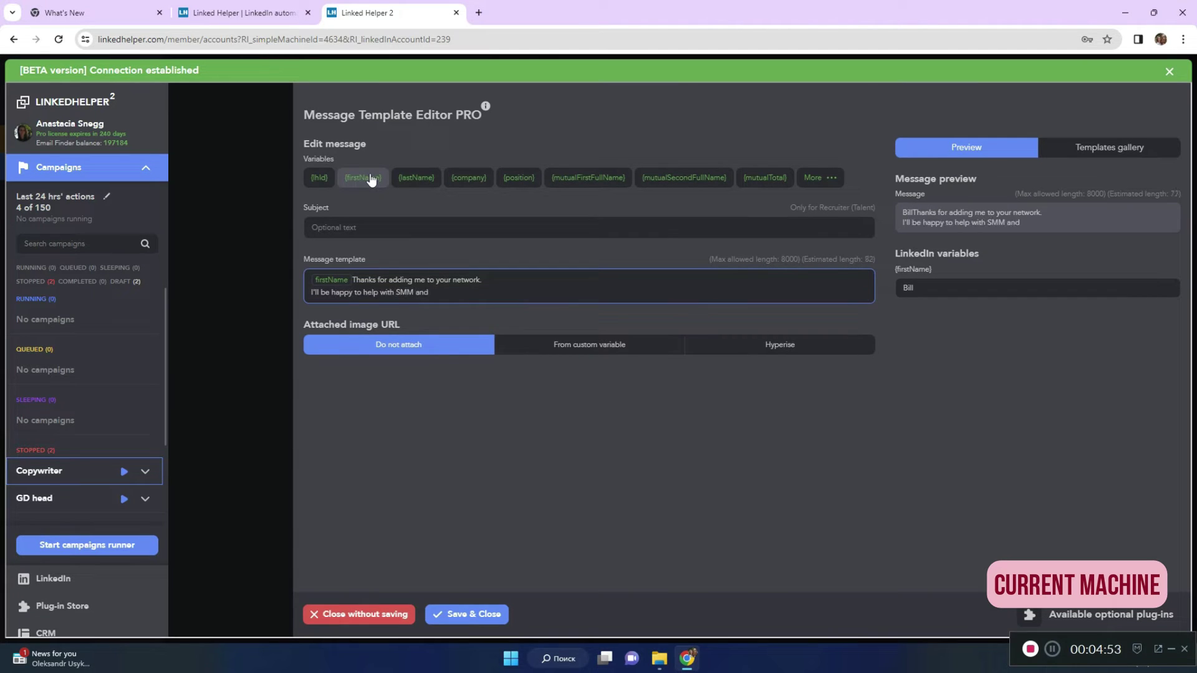
text( part-time projects.)
click(463, 617)
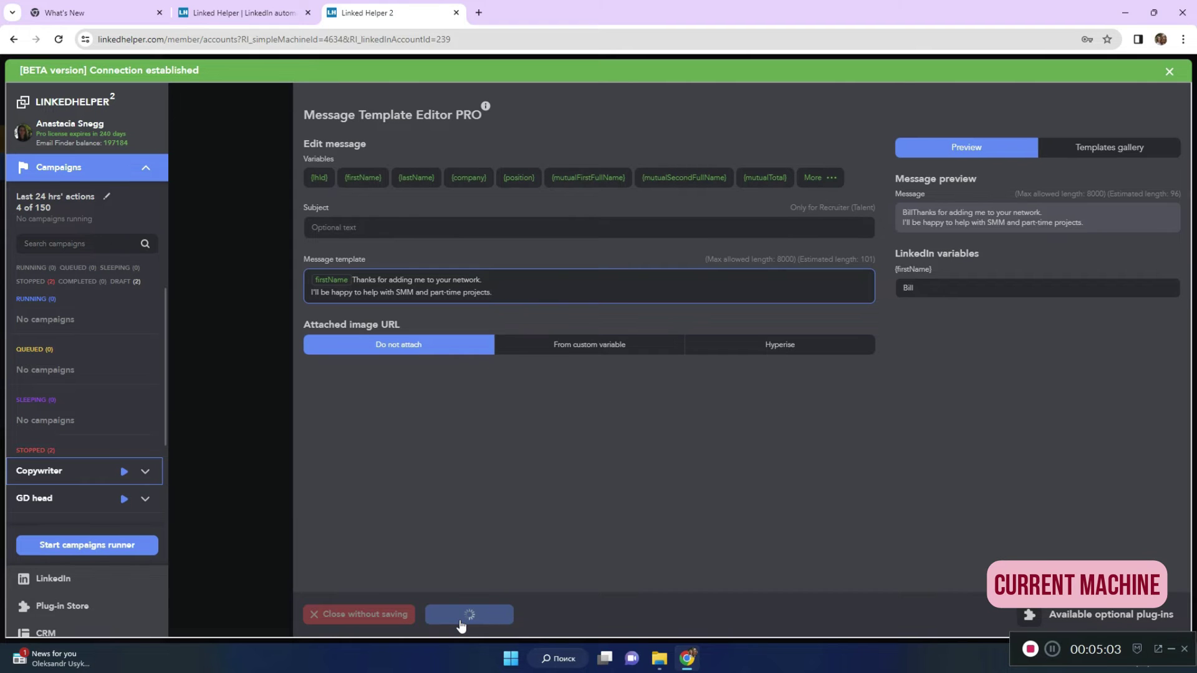
scroll(769, 302, up, 1)
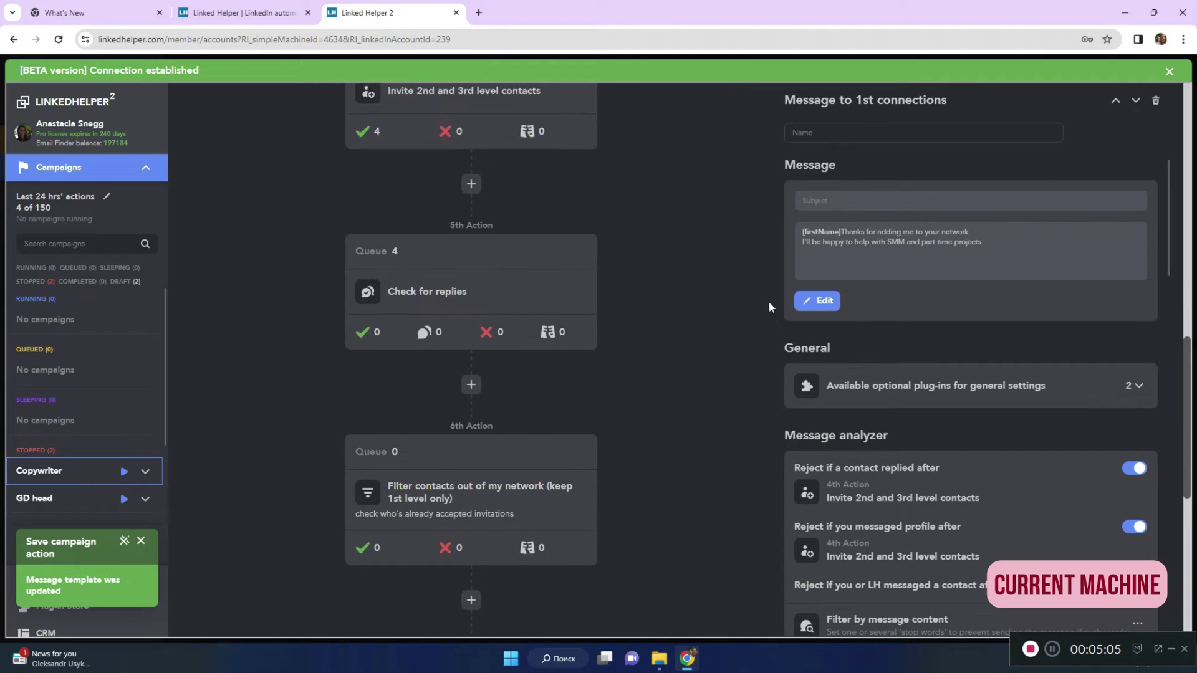
scroll(769, 307, up, 3)
scroll(770, 307, up, 3)
scroll(769, 307, up, 4)
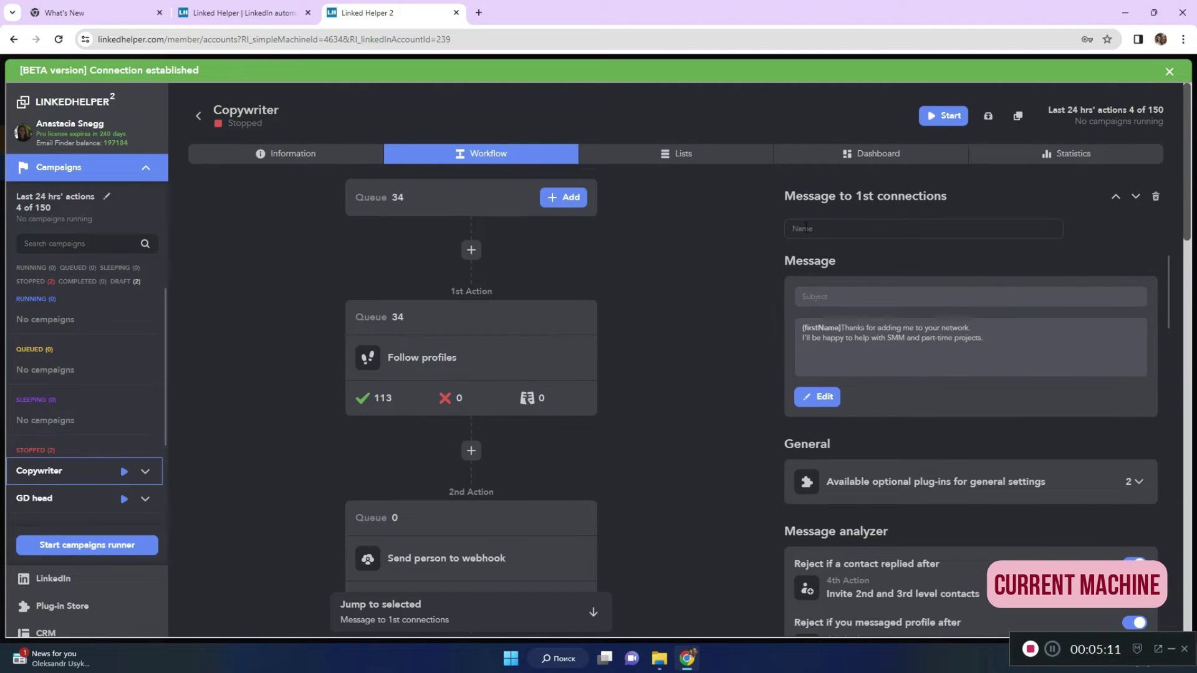
Step: Run the Copywriter campaign, collapsing the campaign list to watch task progress
click(932, 120)
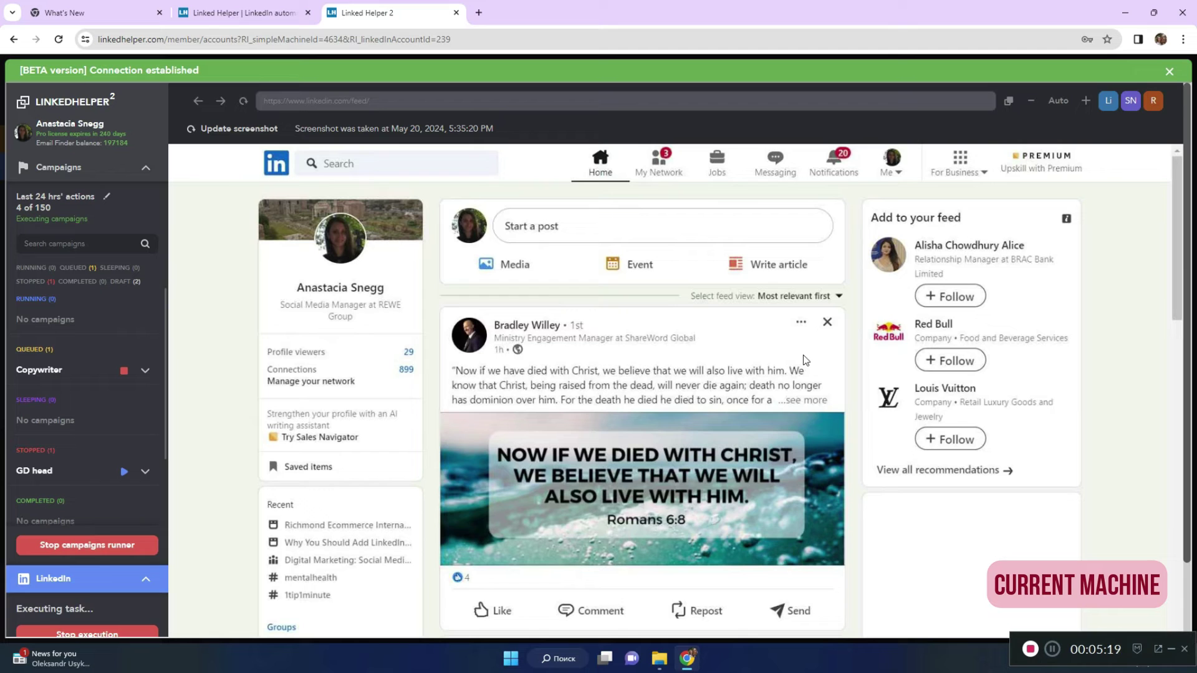
scroll(803, 360, down, 1)
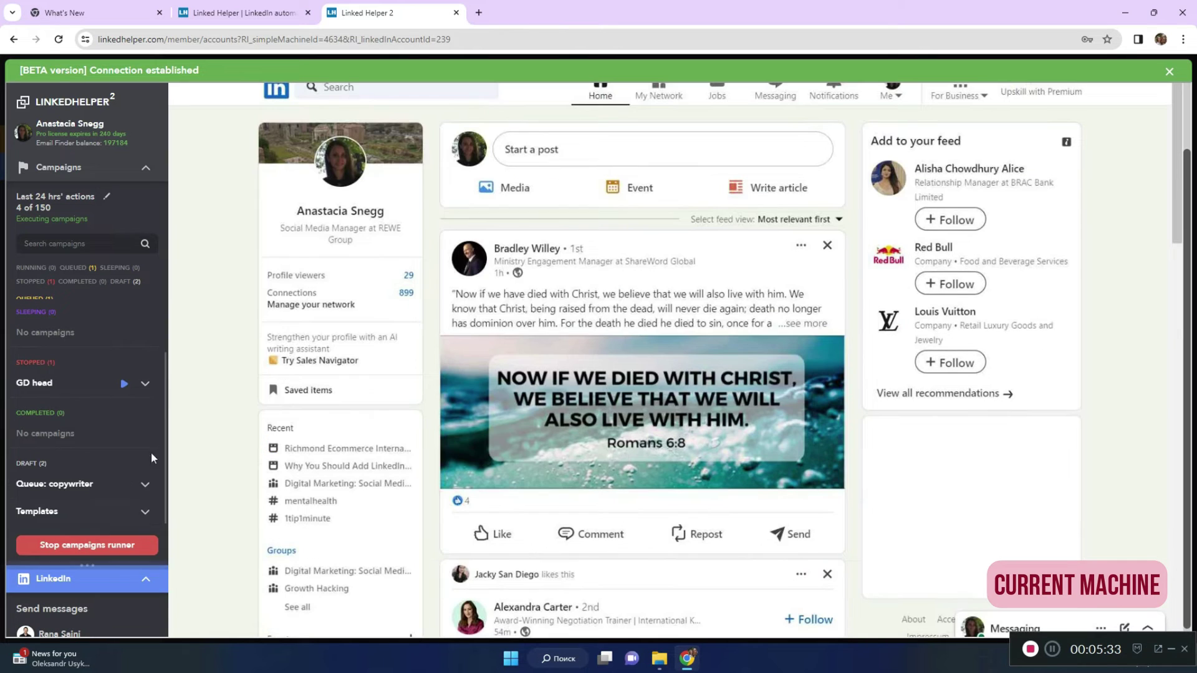
click(145, 169)
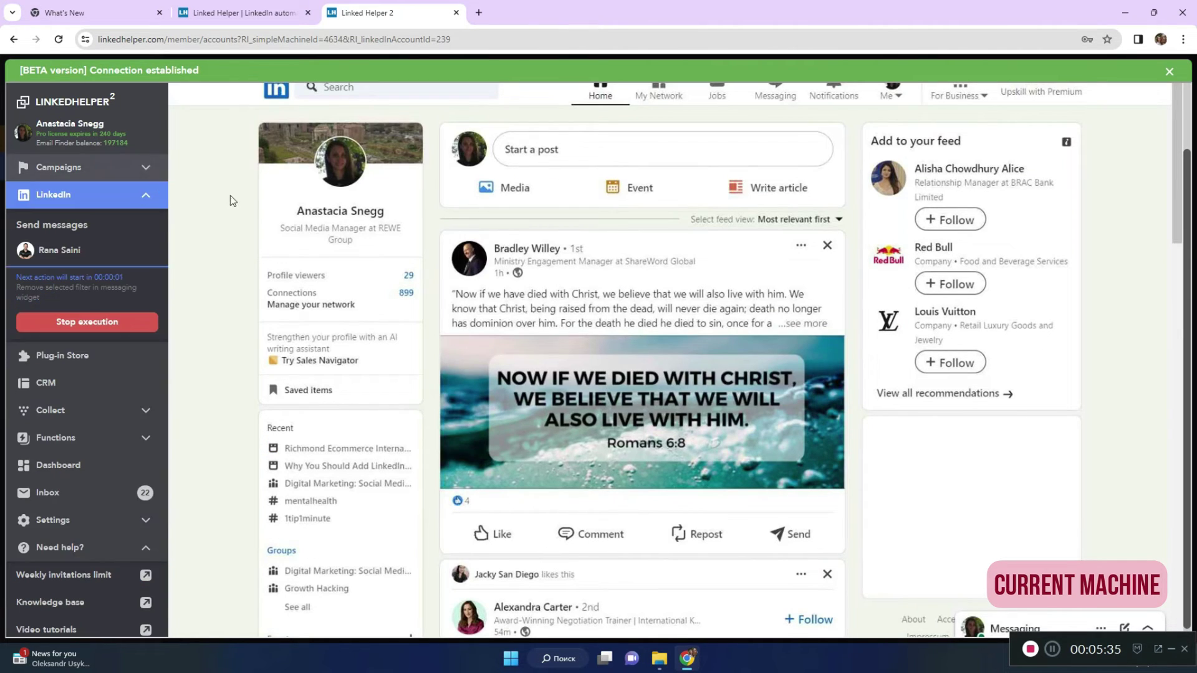
scroll(941, 373, up, 1)
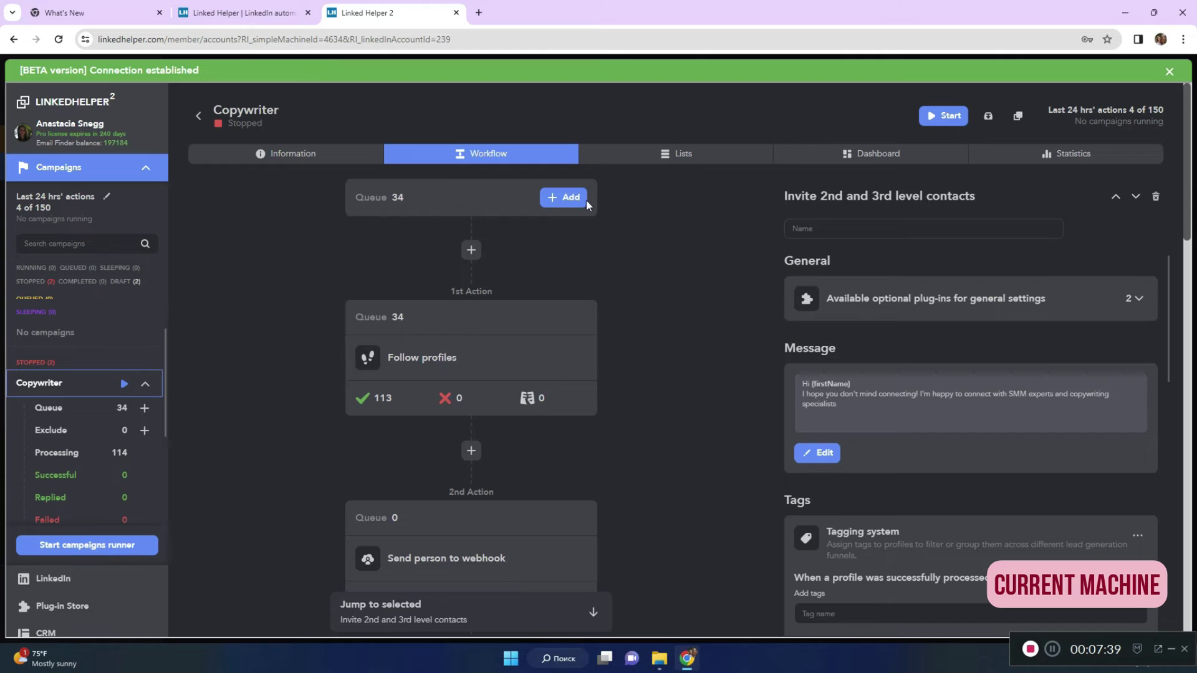
Step: Start adding new profiles to the Copywriter campaign's queue from the Queue card
click(573, 198)
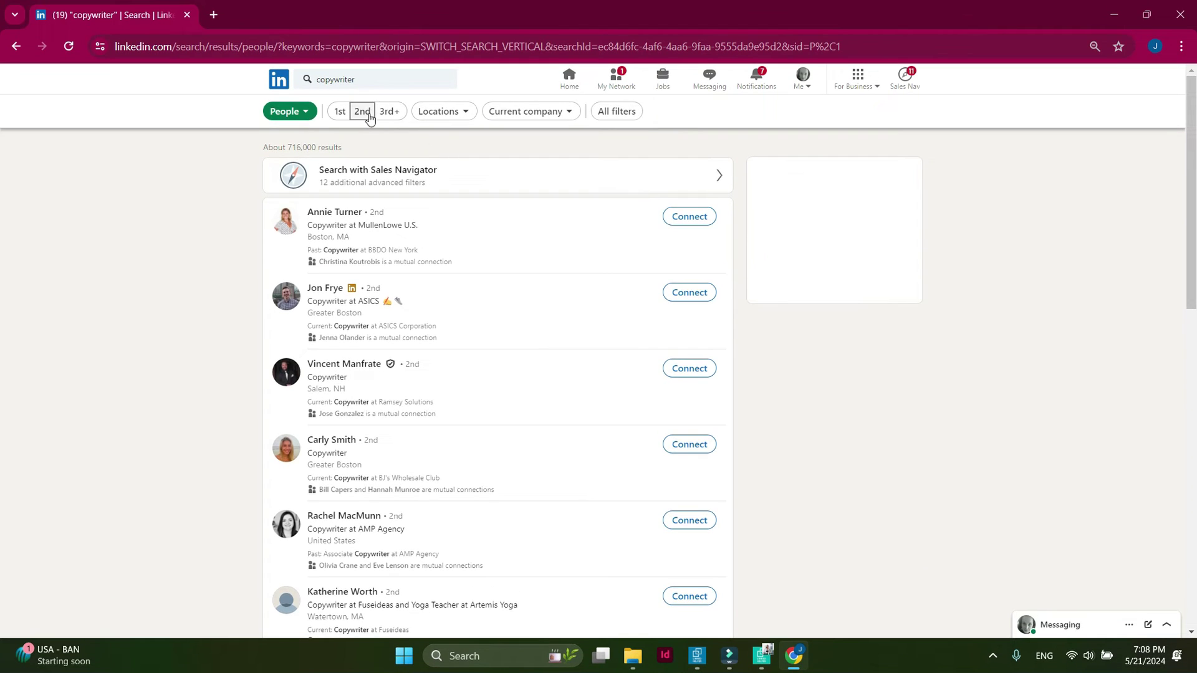
Step: Narrow the copywriter search to 2nd-degree connections in Austria (5 results) and copy its URL
click(363, 112)
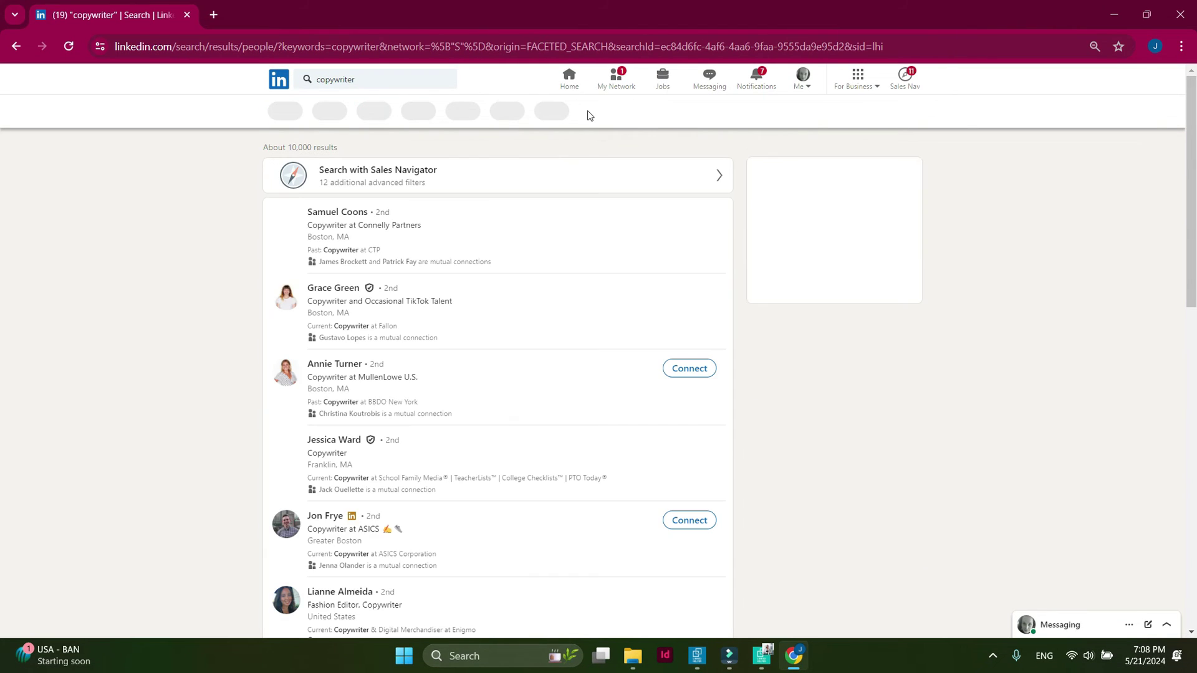
click(455, 114)
click(449, 146)
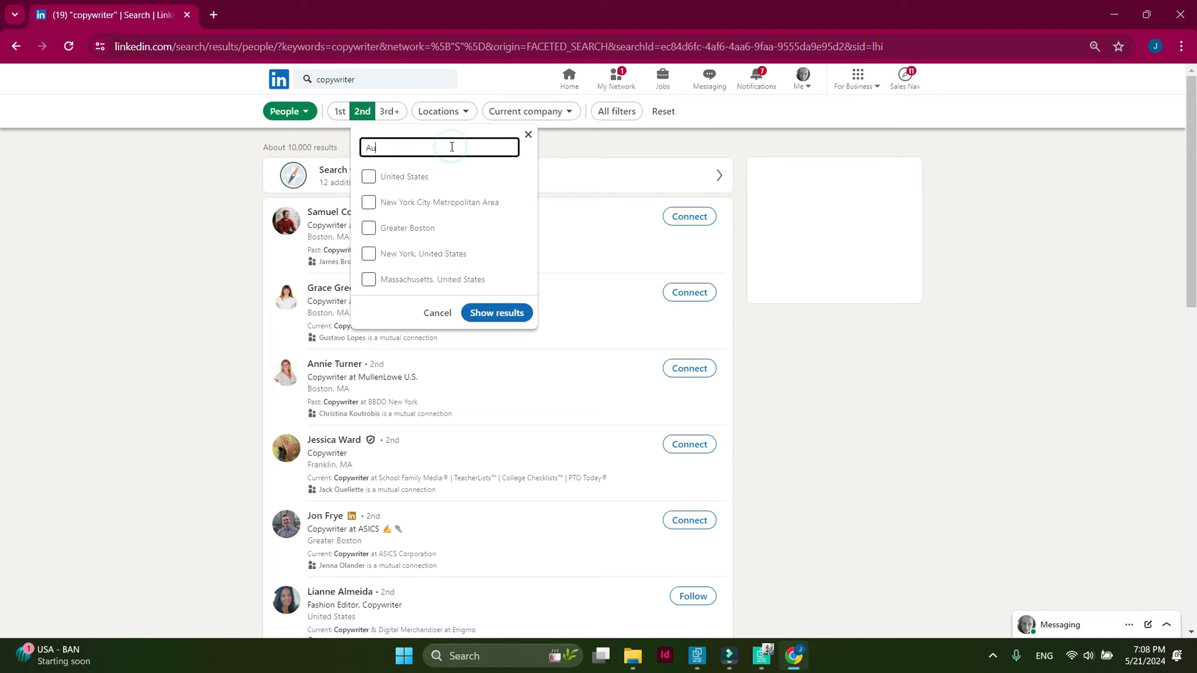
text(Aus)
click(462, 187)
click(506, 341)
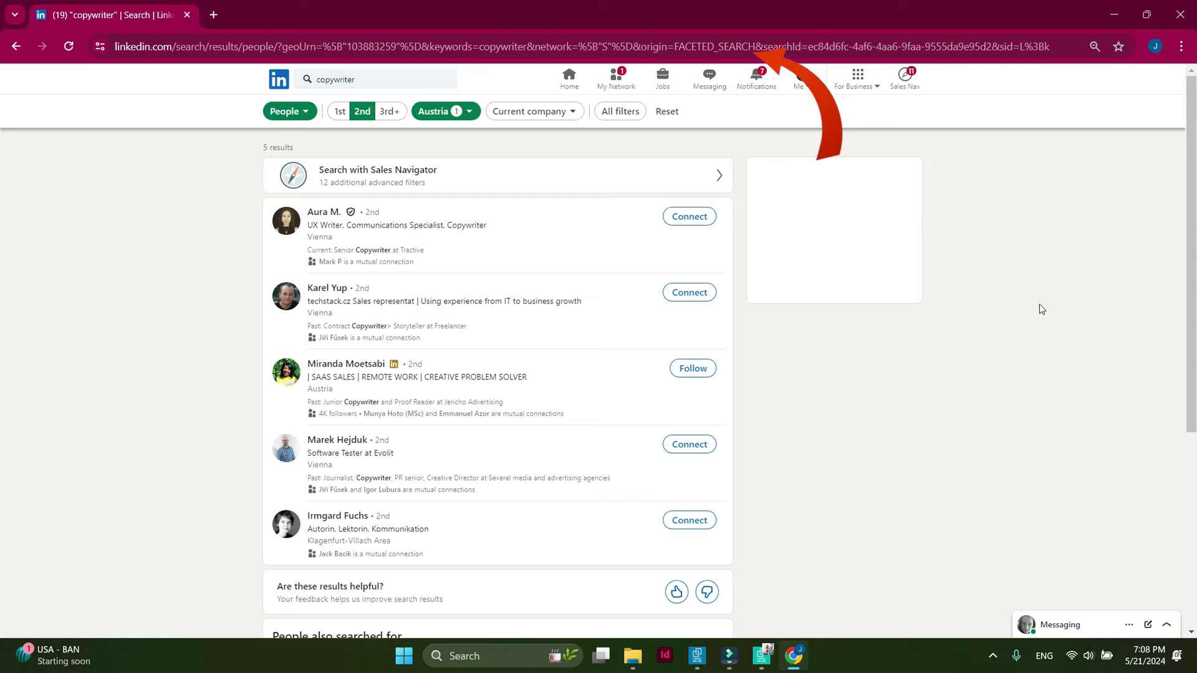
click(908, 46)
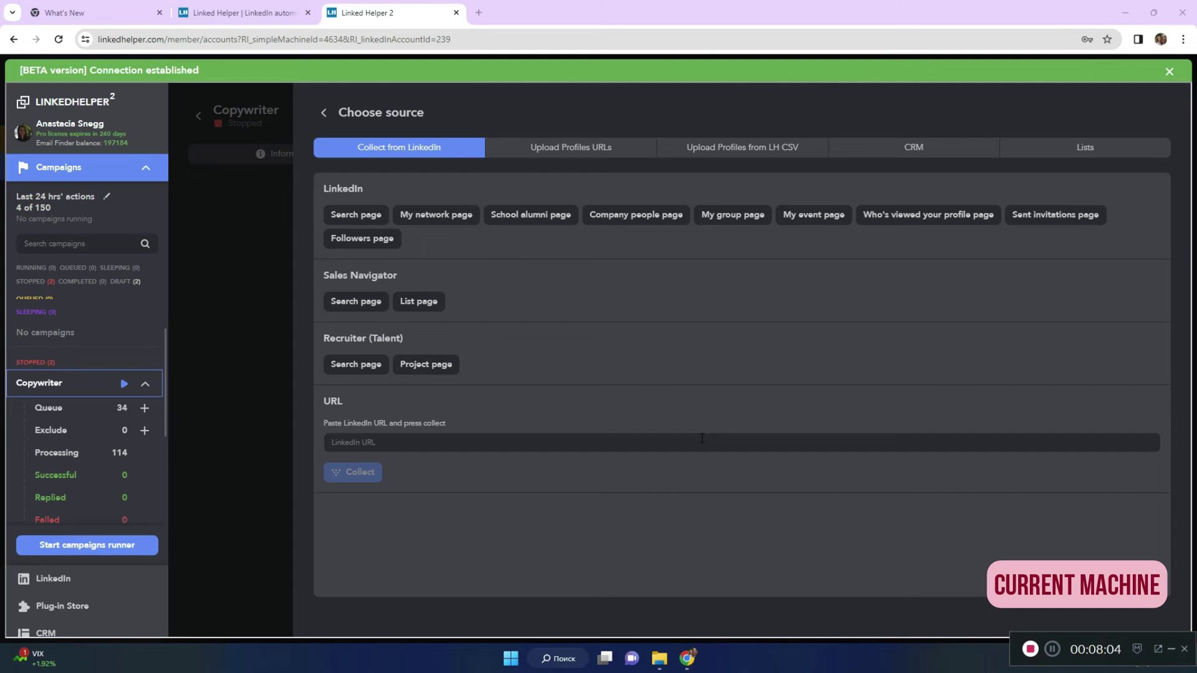
Step: Paste the Austrian copywriter search URL as the profile source and start collecting
click(703, 439)
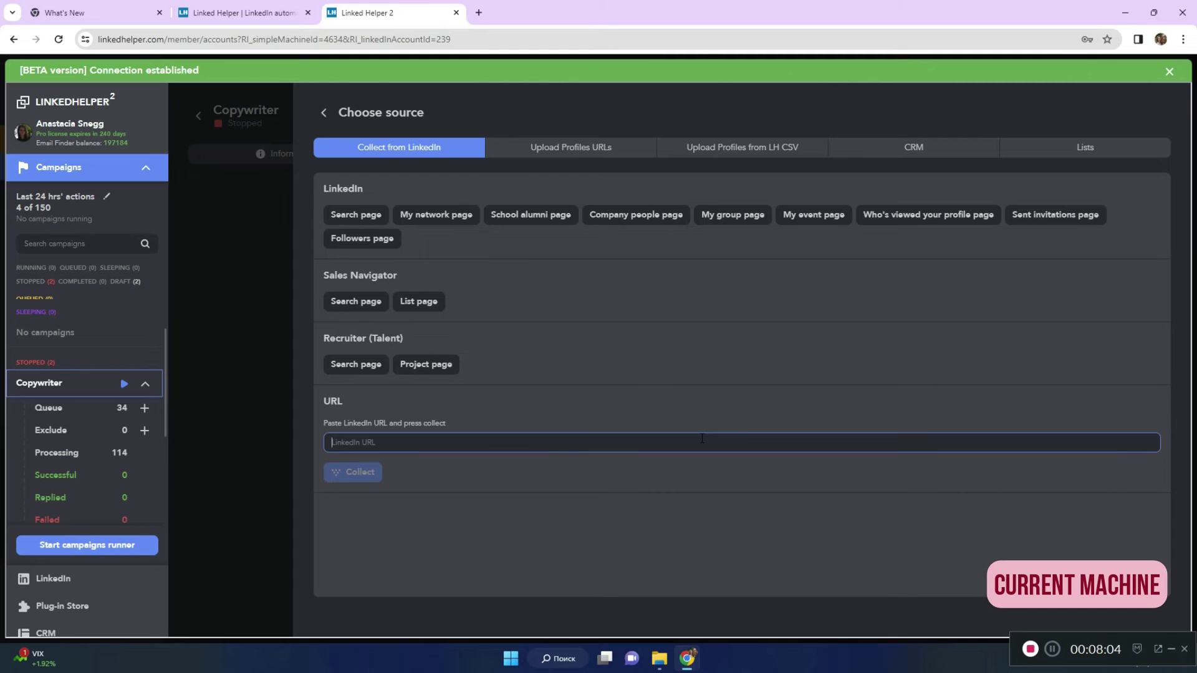
key(ctrl+v)
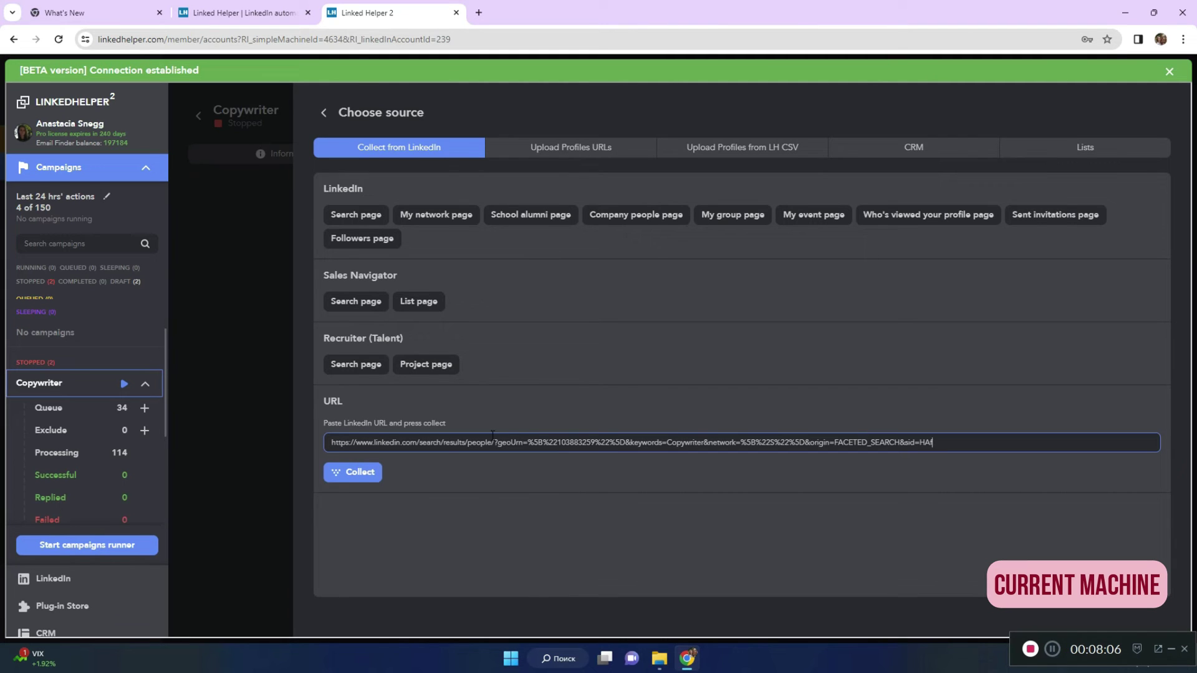
click(364, 477)
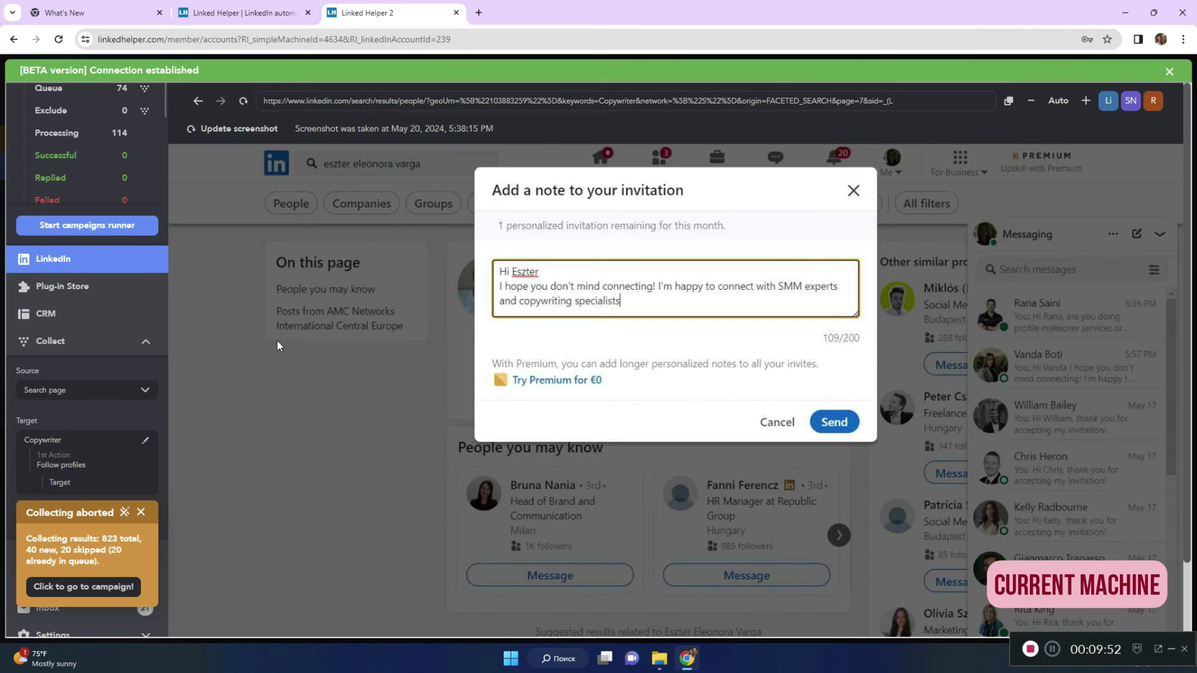
Step: Refresh the remote browser screenshot while collection runs until it finishes
click(269, 133)
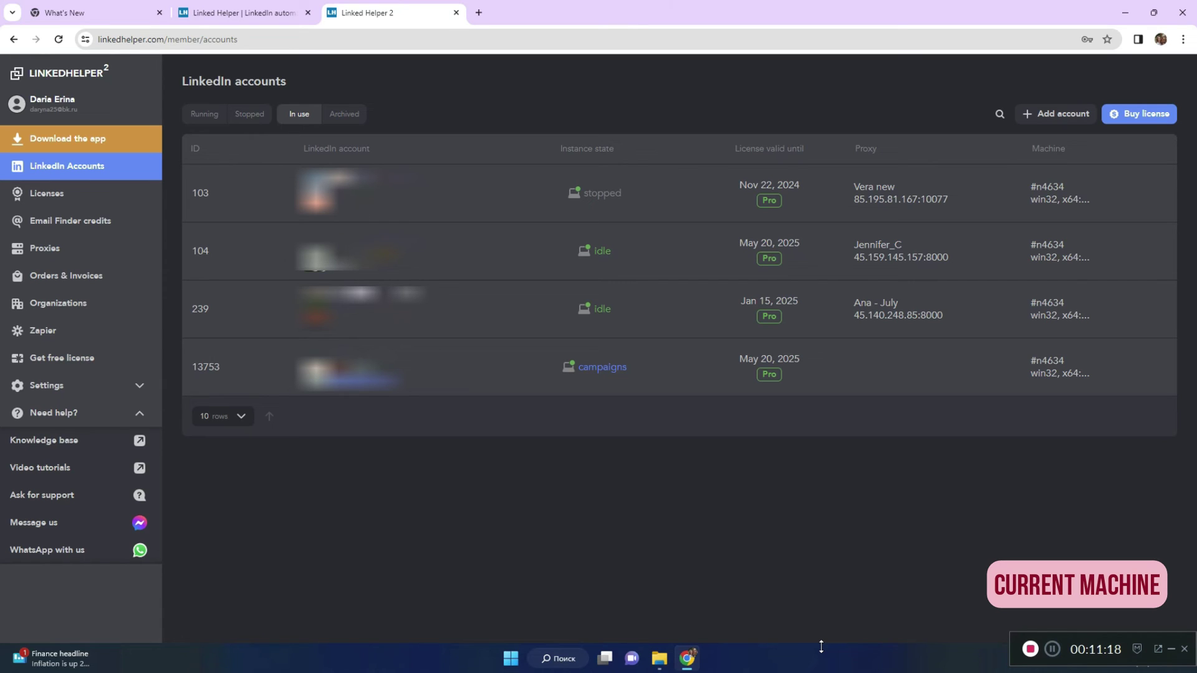
mouse_move(606, 309)
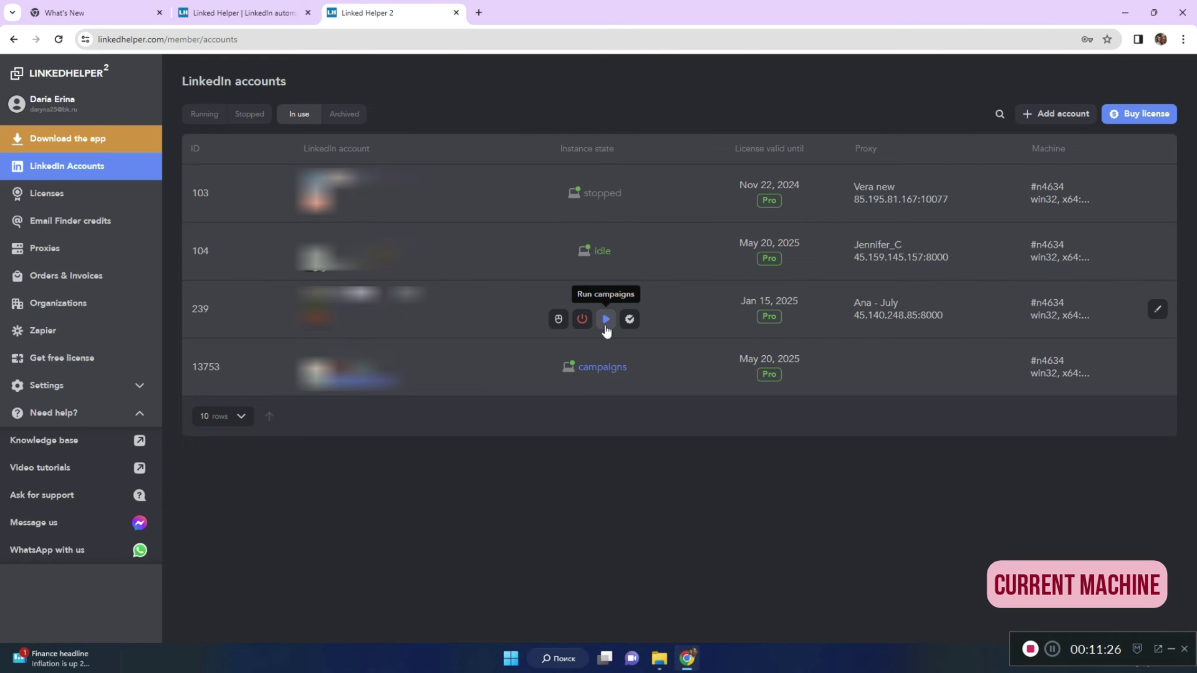
Step: Assign pro license 697252 to account 239, then stop its instance on the remote machine
click(605, 325)
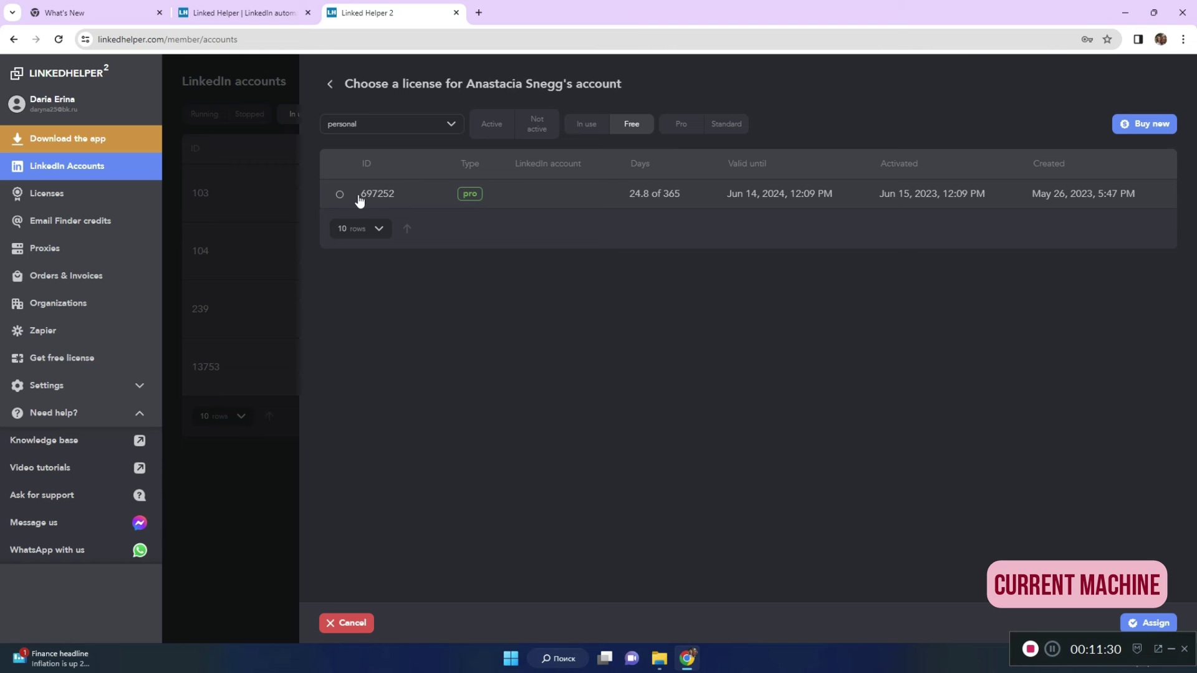
click(359, 201)
click(1158, 623)
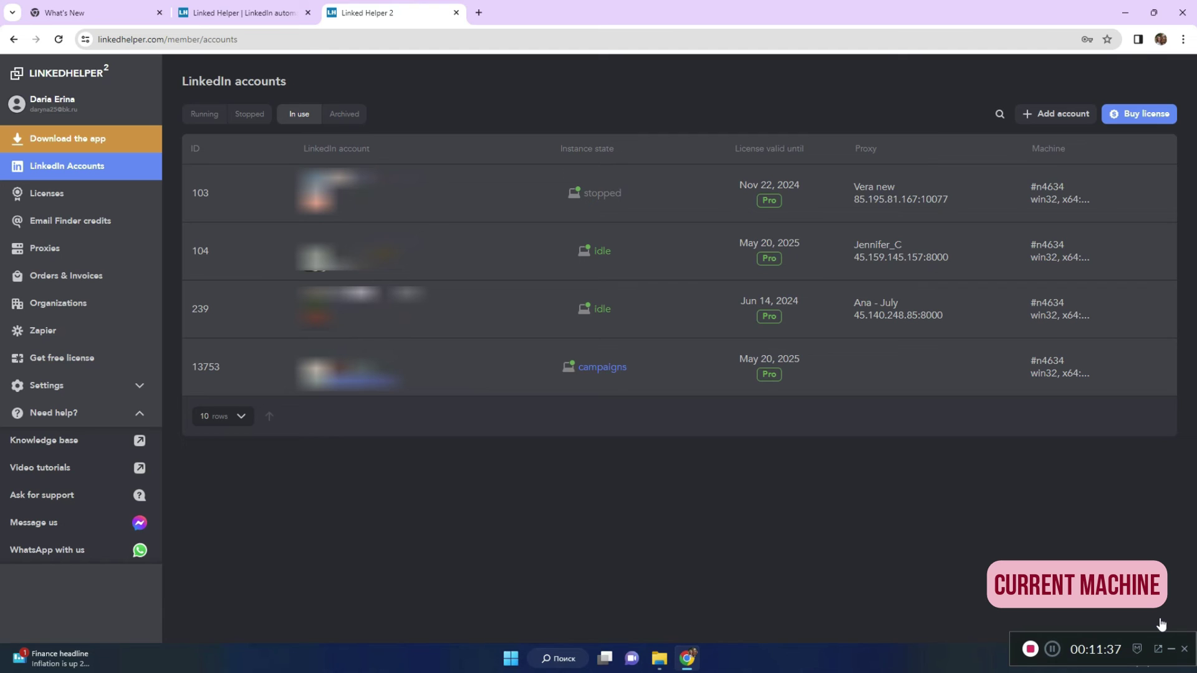
mouse_move(583, 319)
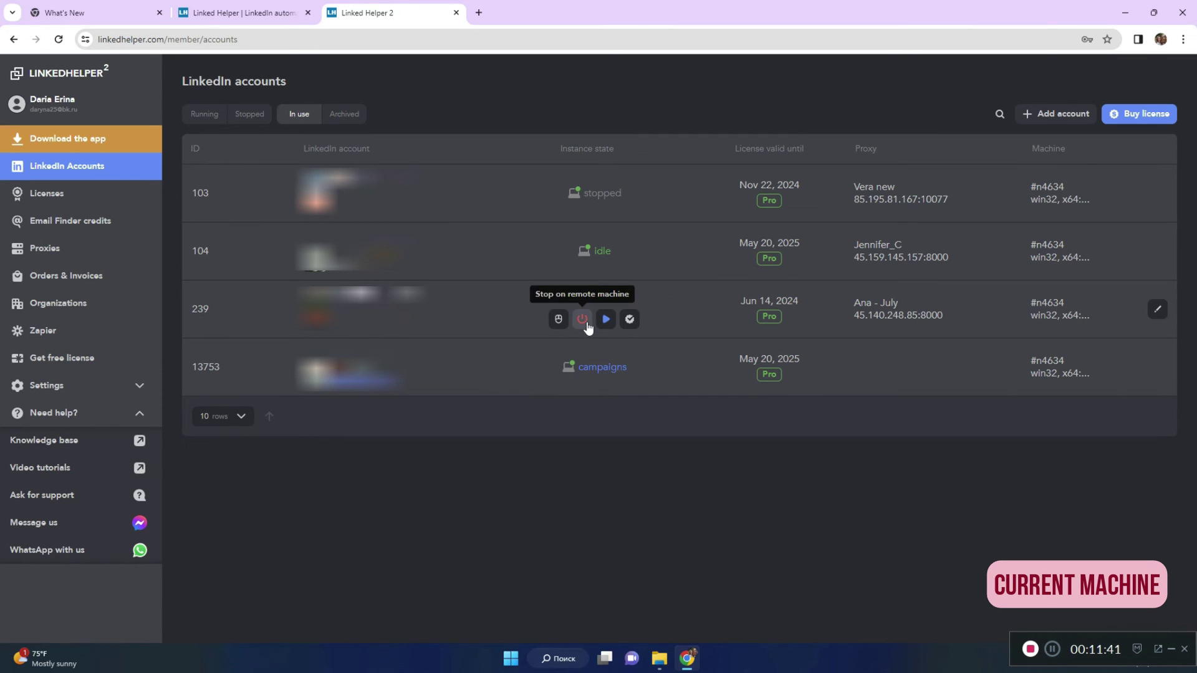
click(583, 320)
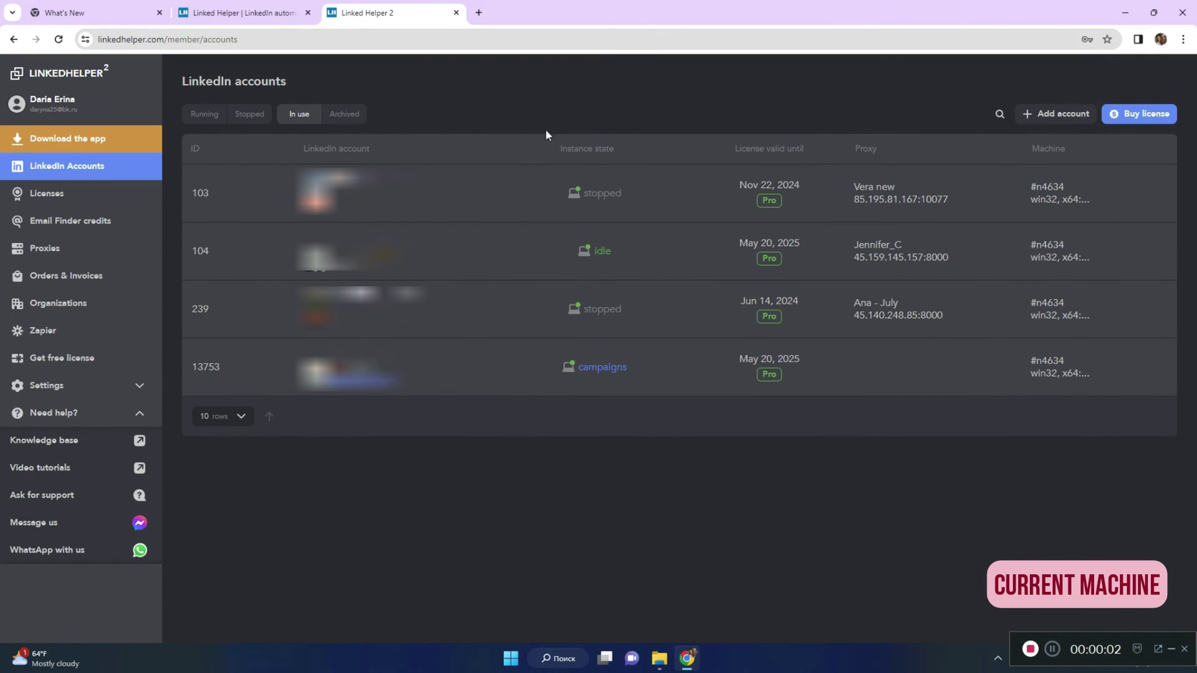
Step: Give account 103 the Vera new proxy at 85.195.81.167:10077
mouse_move(599, 193)
click(556, 205)
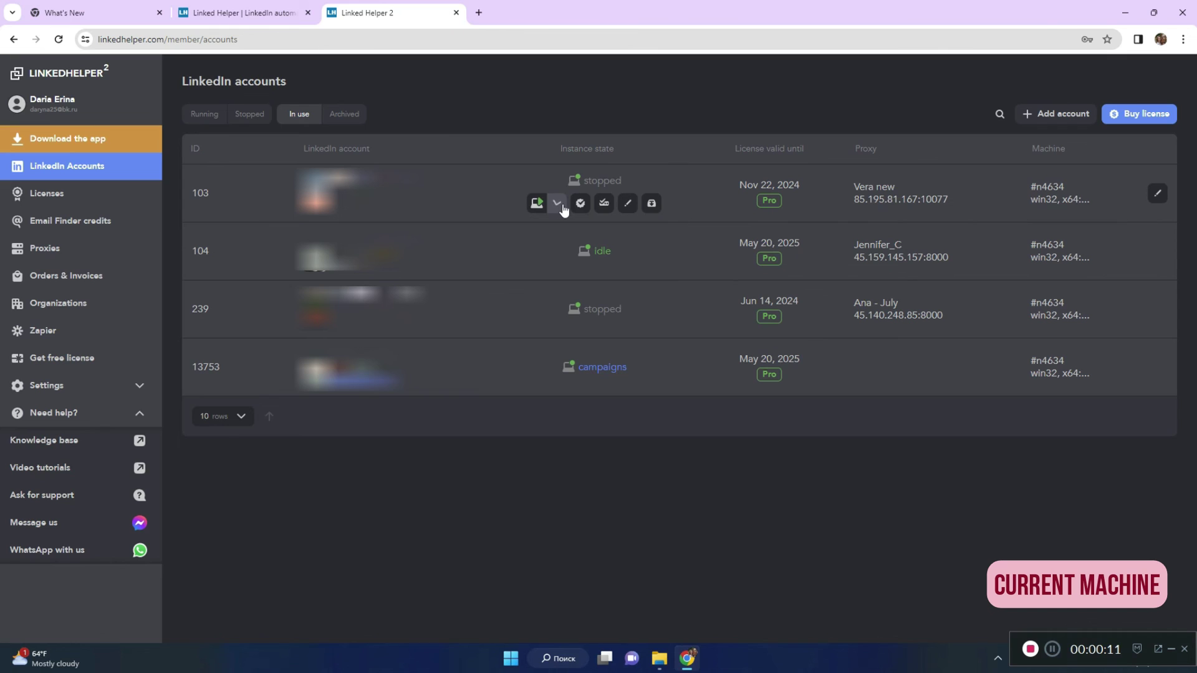
click(604, 204)
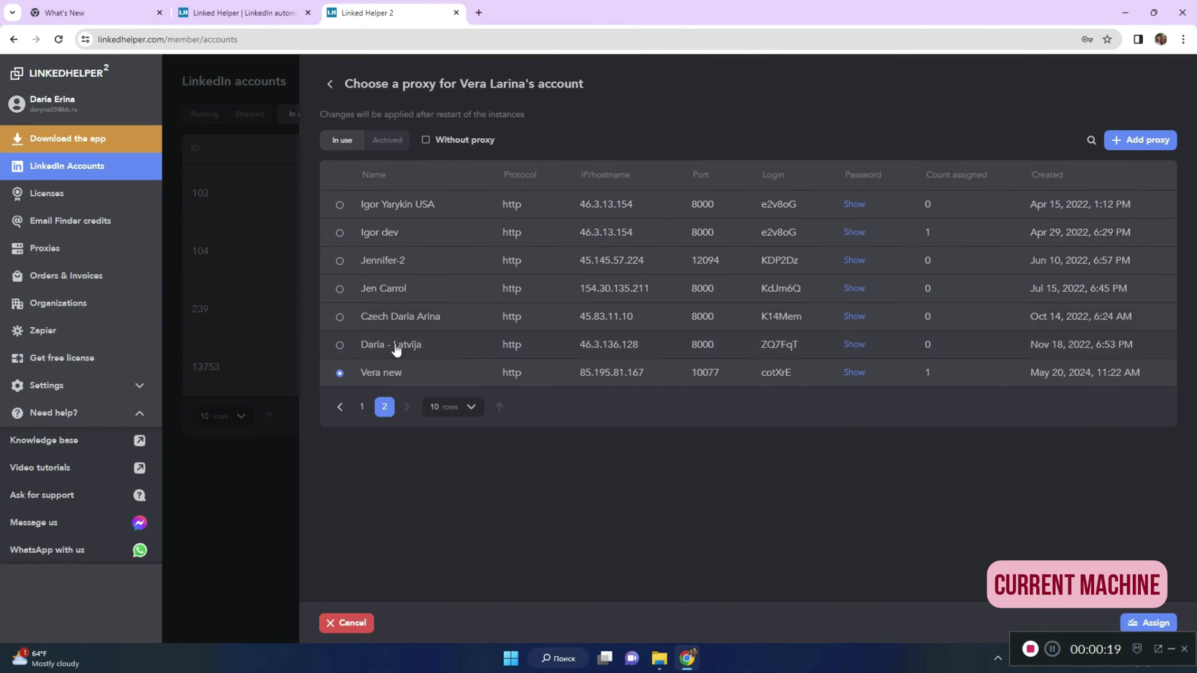
click(1142, 623)
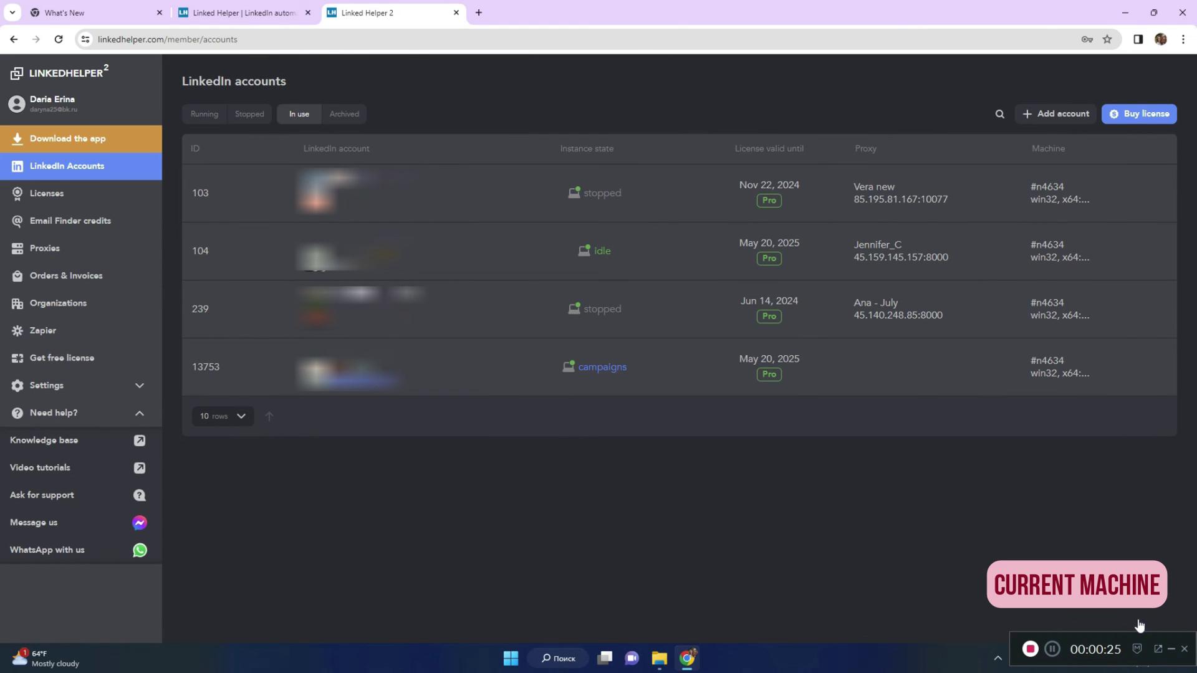
mouse_move(604, 192)
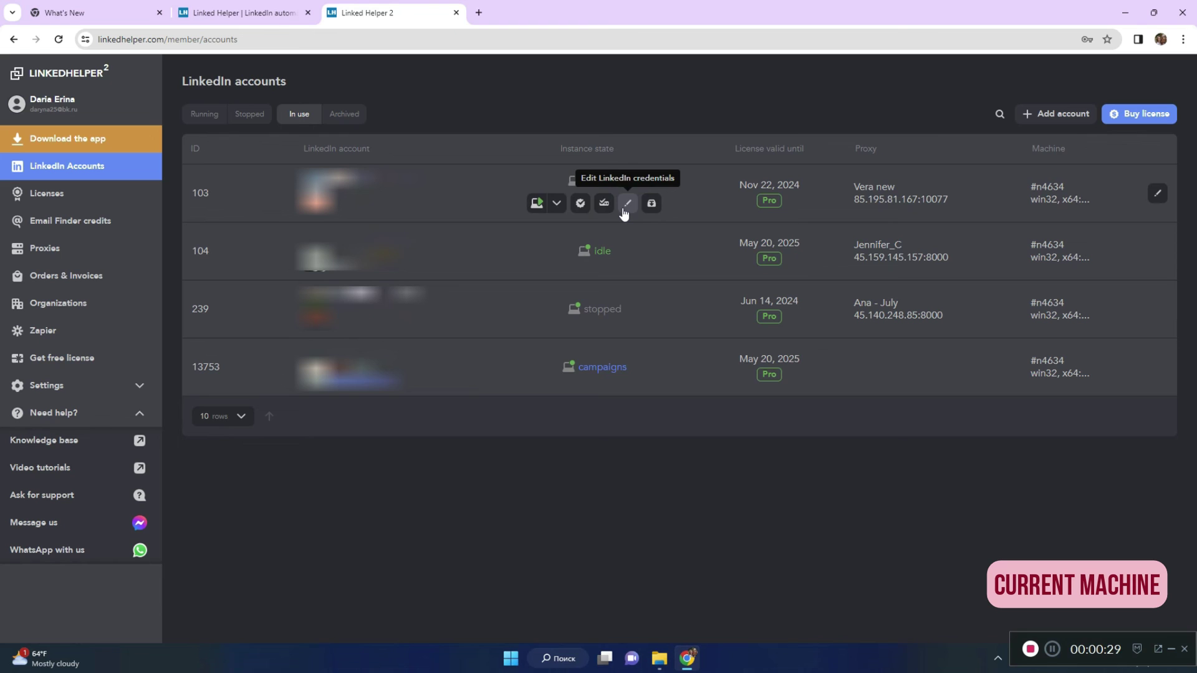
Step: Save a new LinkedIn password for account 103 and dismiss Chrome's save-password bubble
click(627, 204)
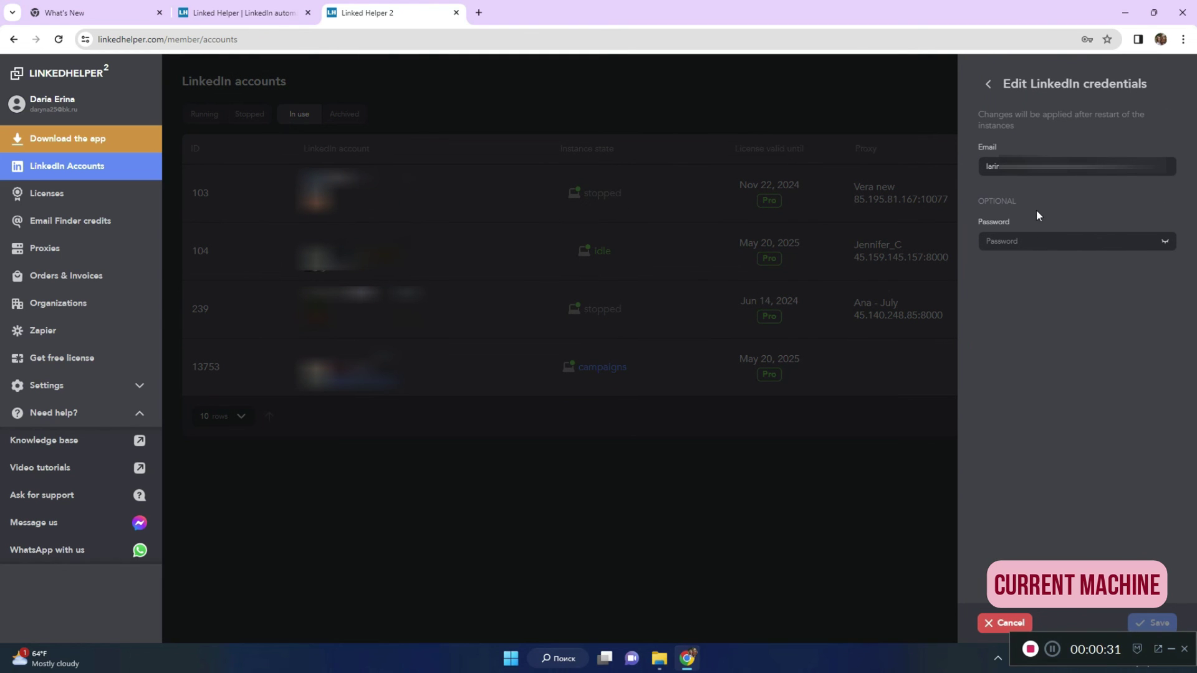
click(1030, 238)
text(*********)
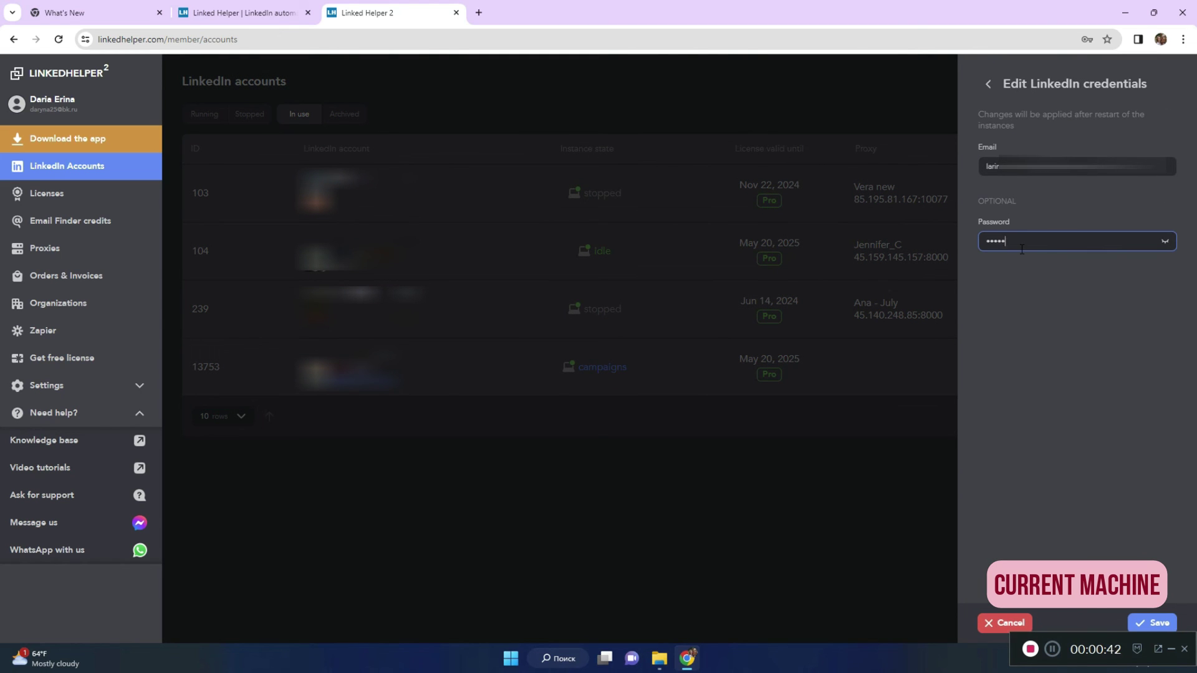
click(1161, 624)
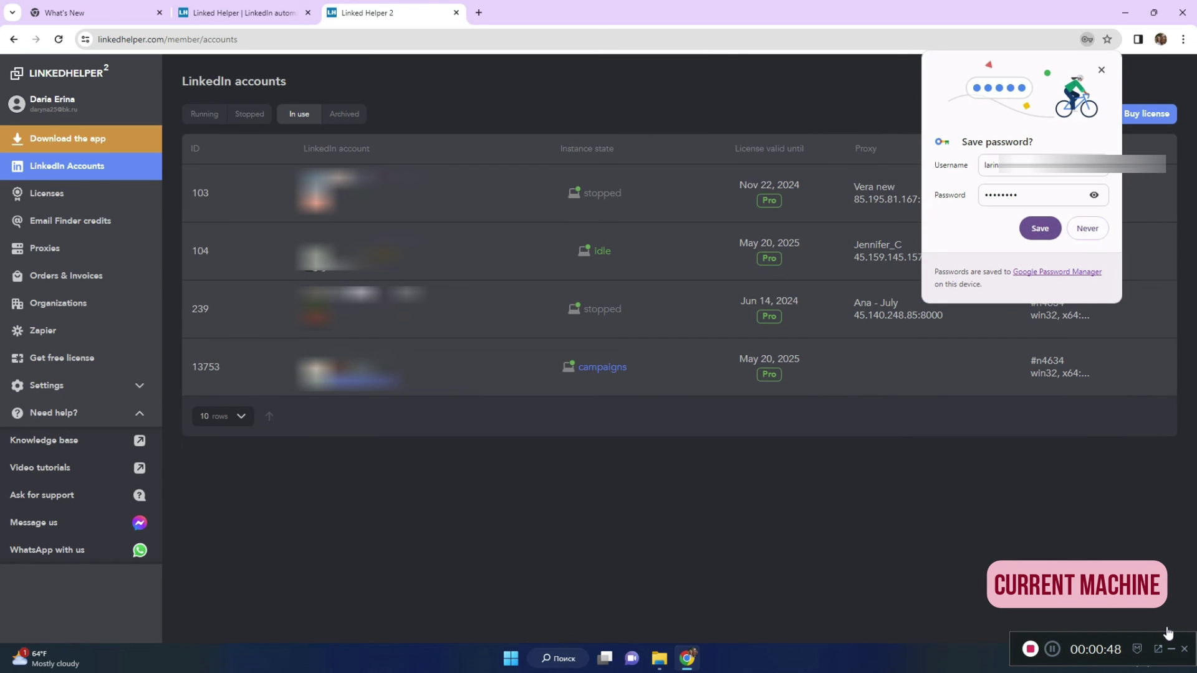
click(1055, 228)
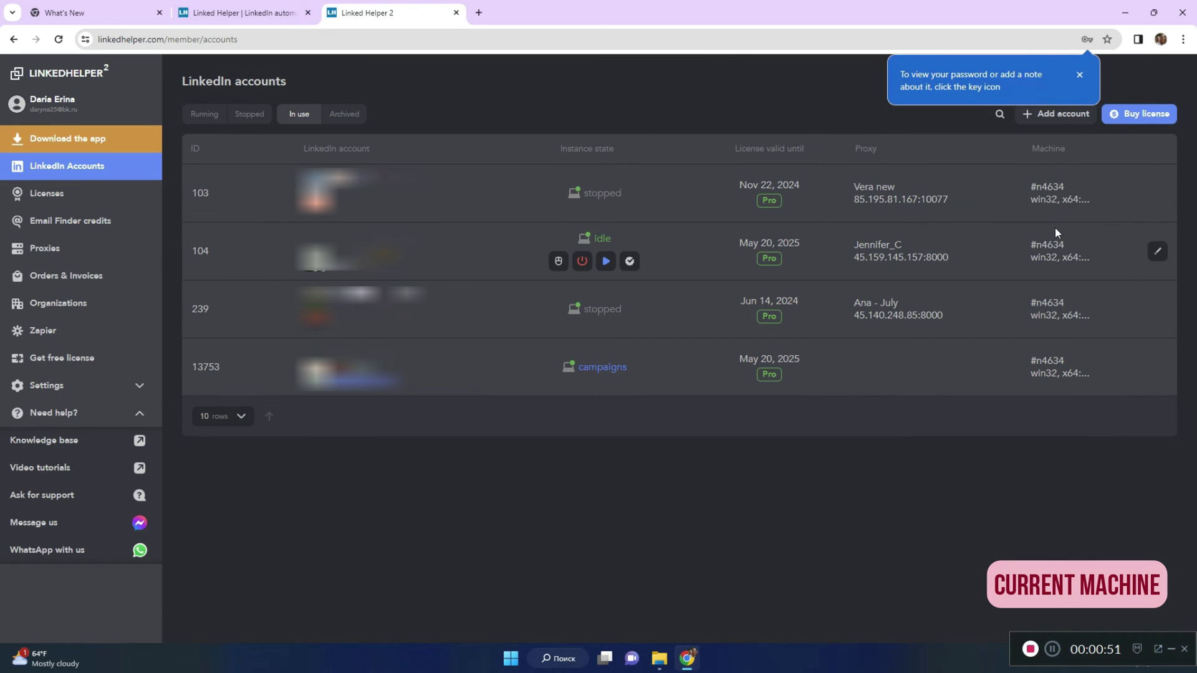